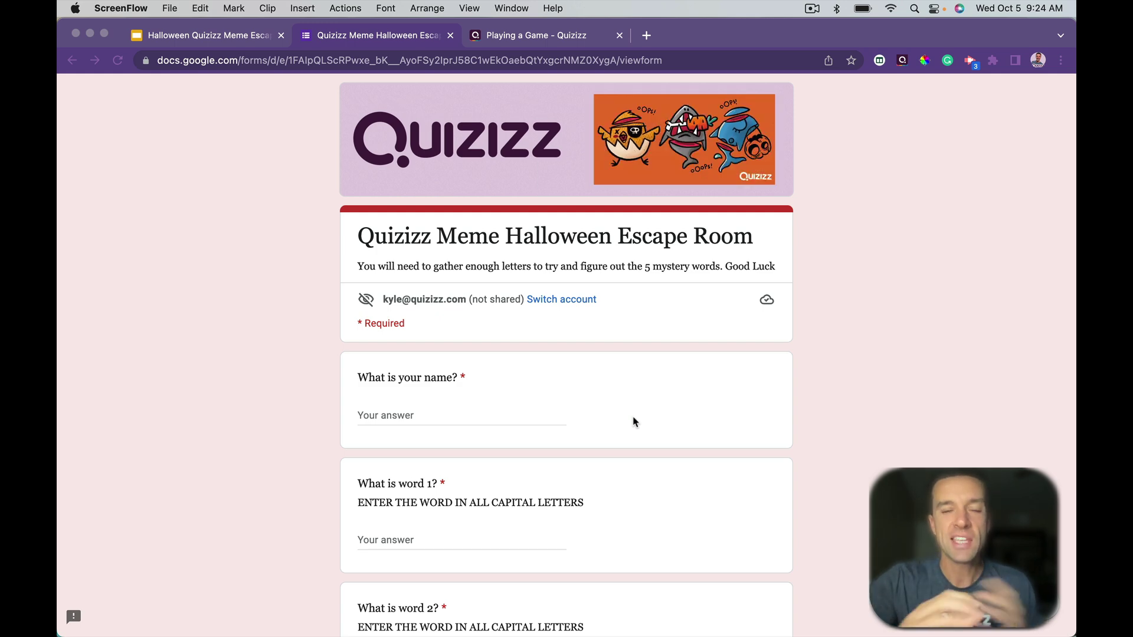
Try to advance the escape room form, and fill in the respondent's name in its required first question
scroll(573, 362, down, 1)
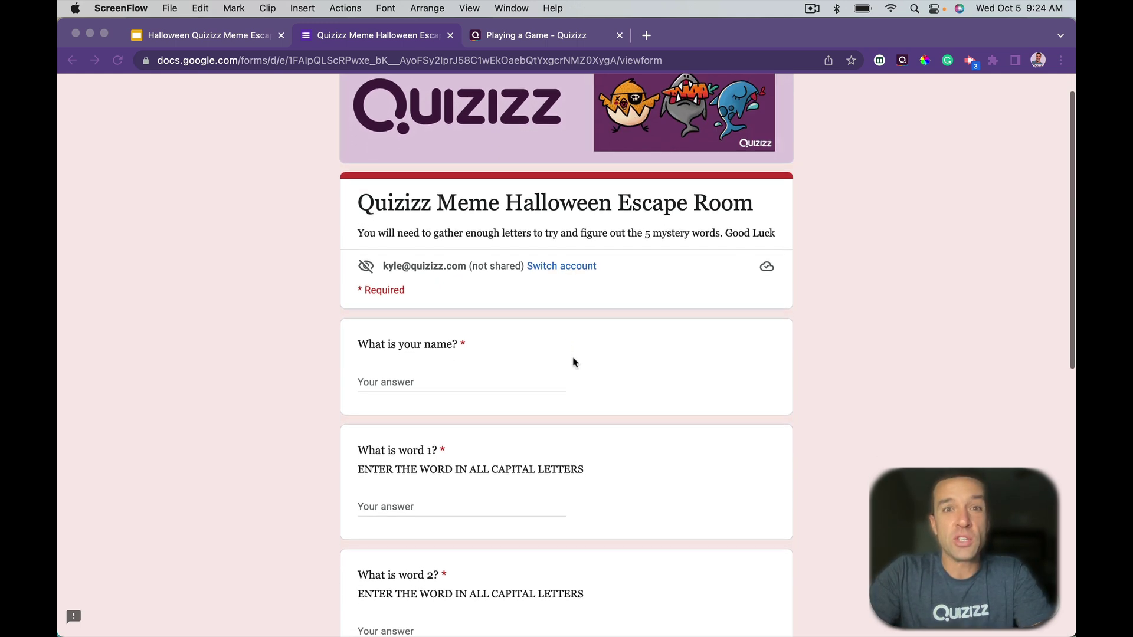
scroll(569, 291, down, 5)
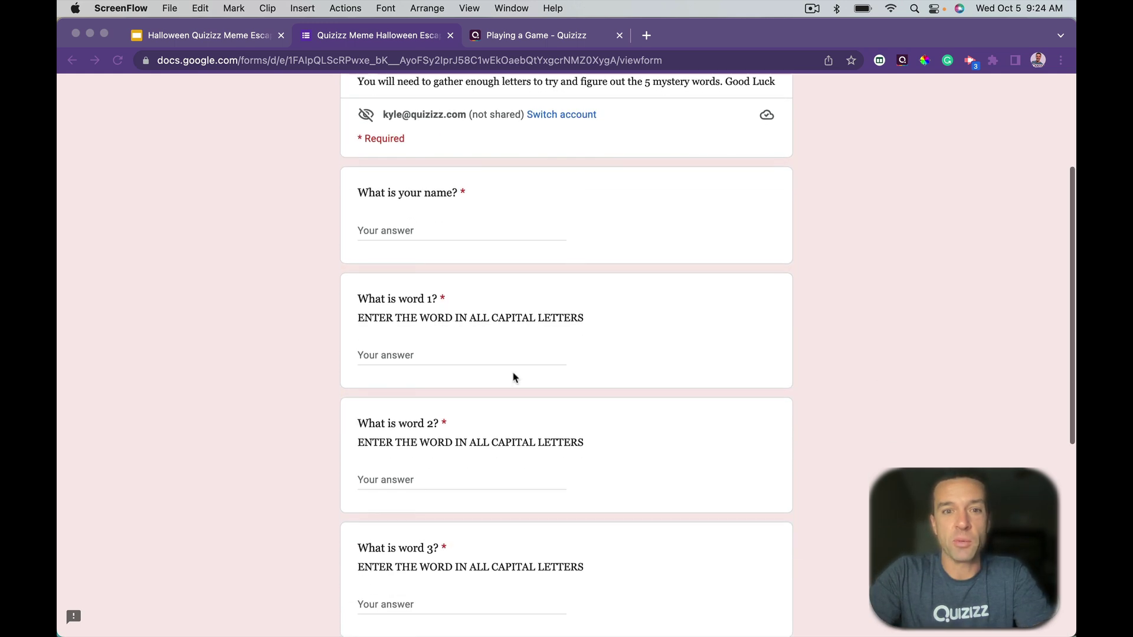
scroll(512, 379, down, 10)
click(382, 525)
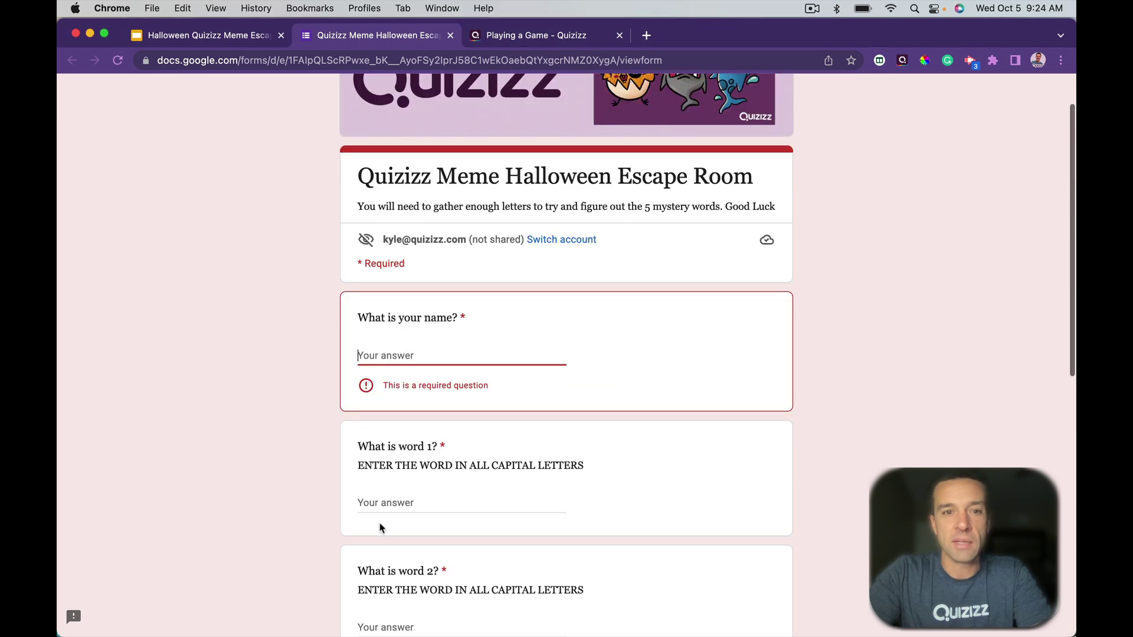
text(Kyle)
Try "Dog" as the answer to word 1 and look over the remaining word questions of the form
scroll(380, 527, down, 2)
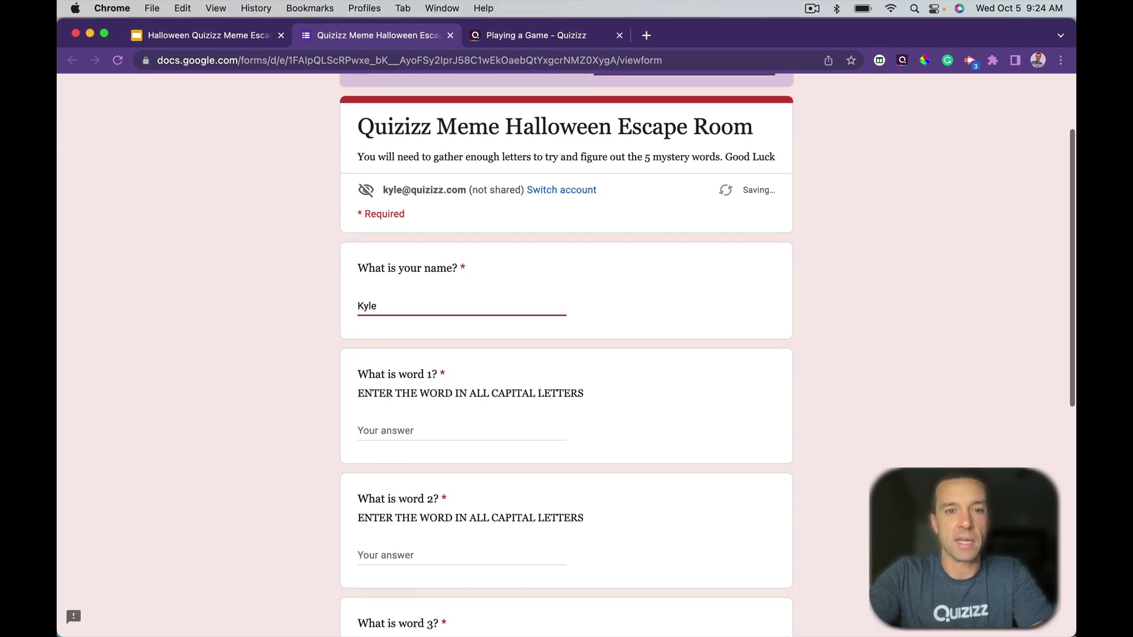
click(398, 434)
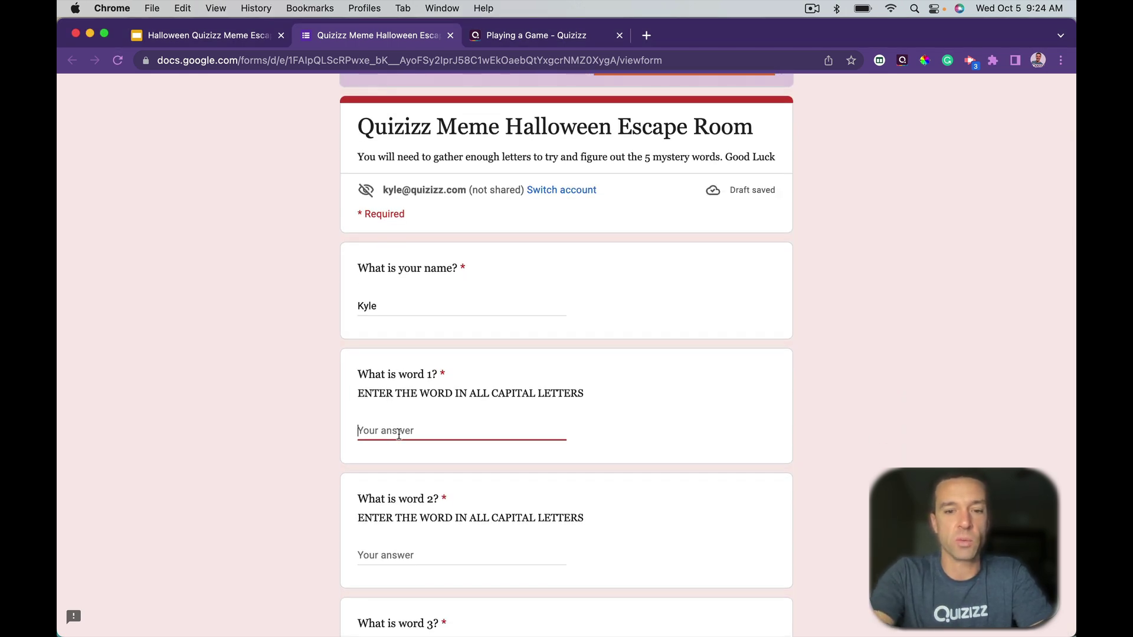
text(Dog)
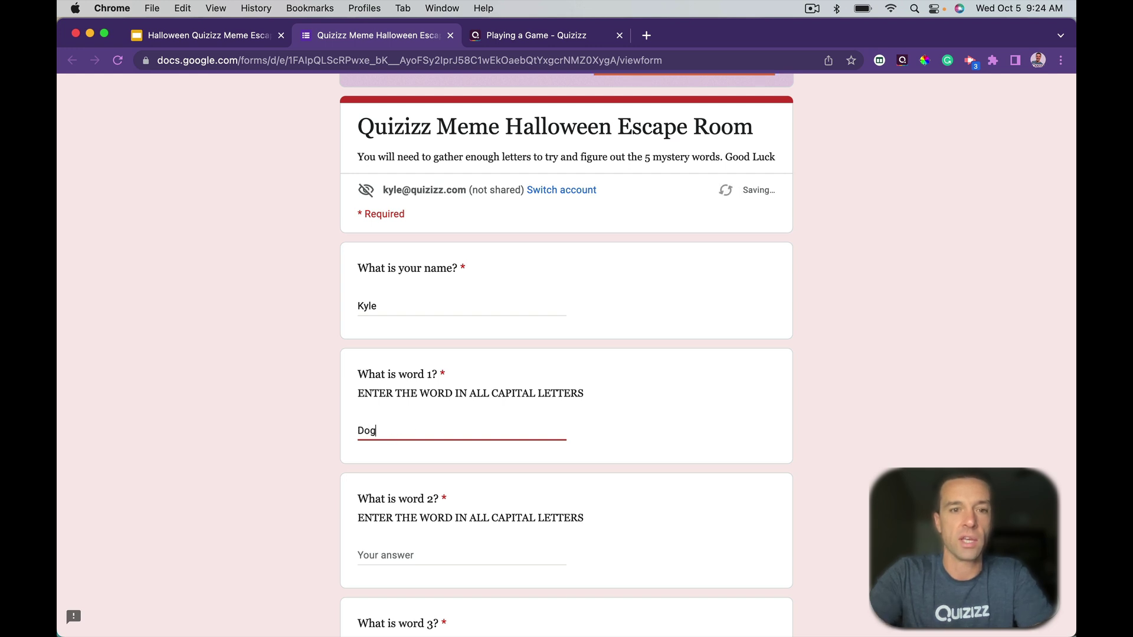
click(374, 534)
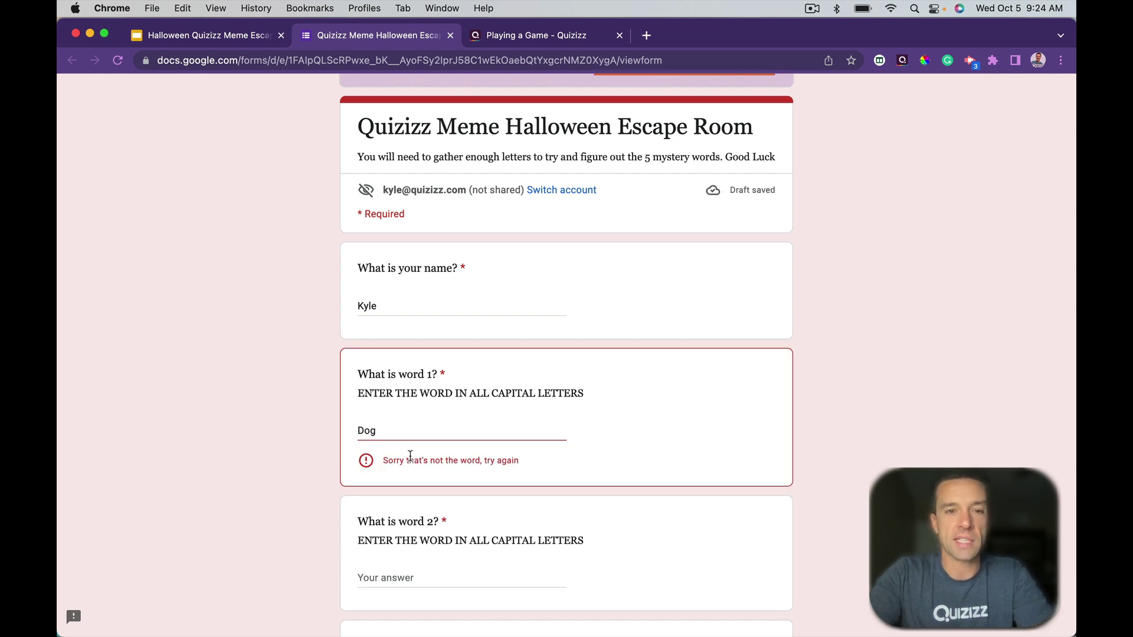
scroll(410, 458, down, 5)
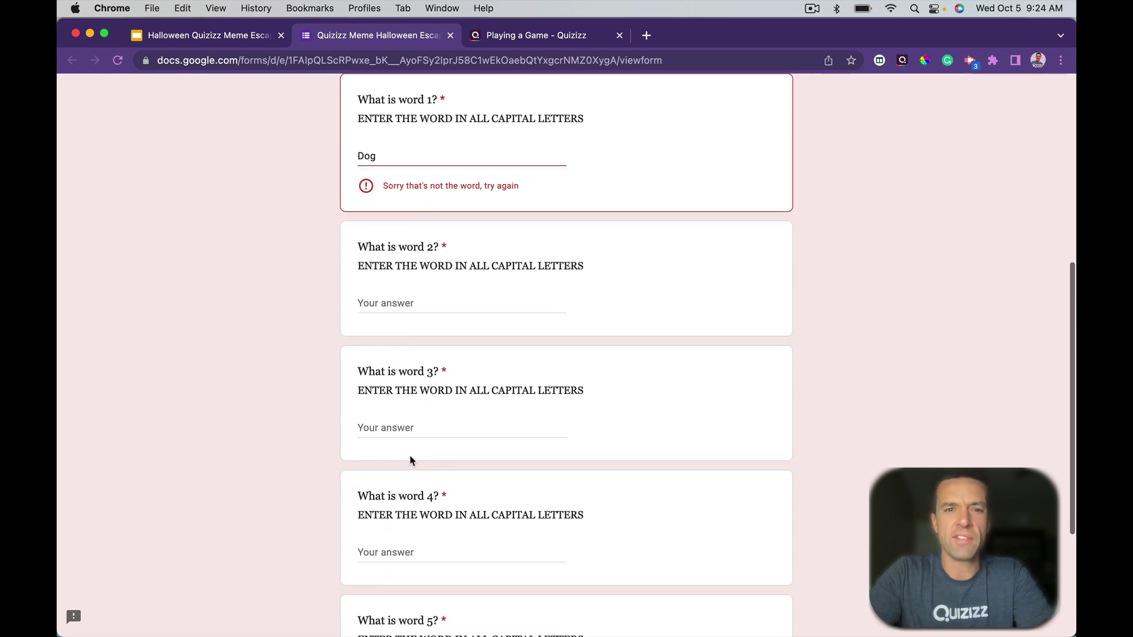
scroll(411, 460, down, 3)
scroll(378, 519, up, 7)
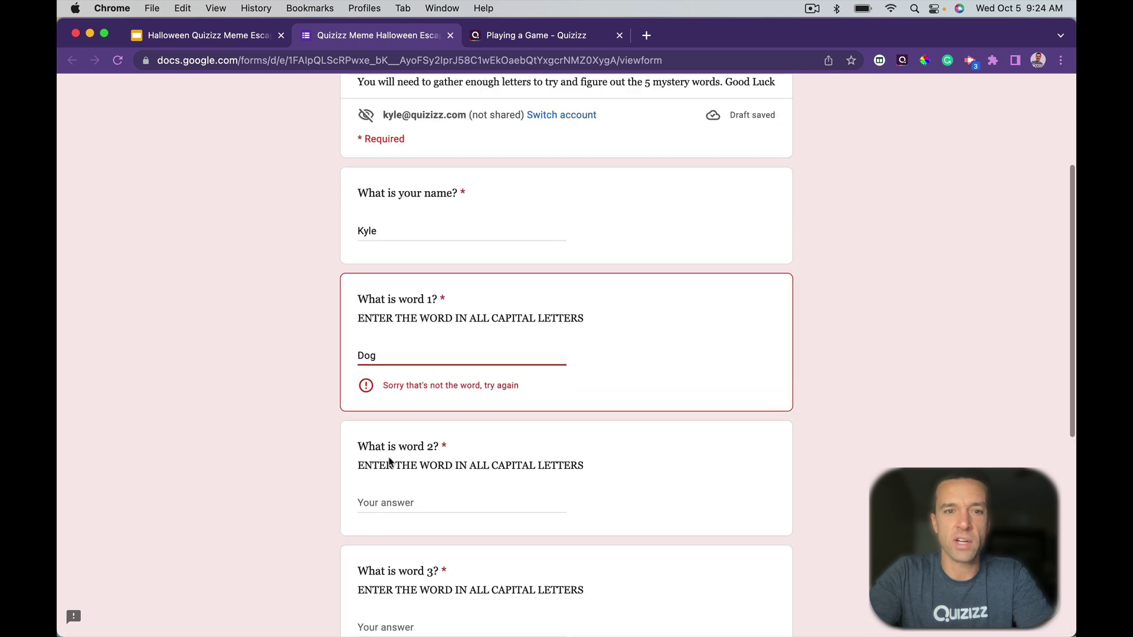
scroll(389, 462, down, 7)
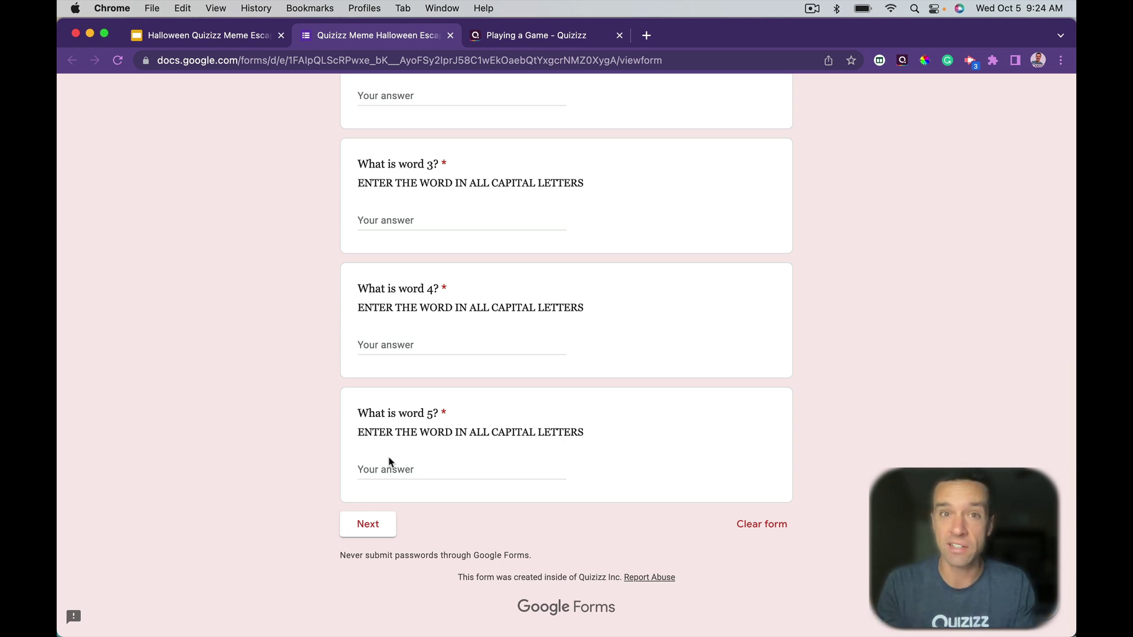
In the Quizizz game, answer 3x3 with 9 and 4x3 with 12, and return to the escape room form
click(529, 38)
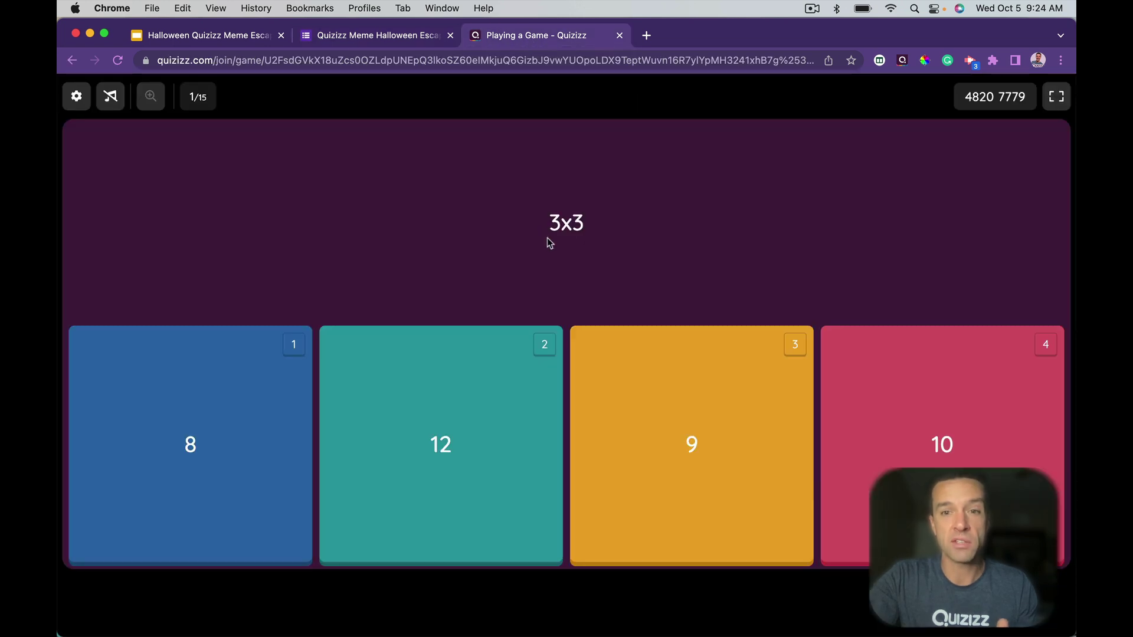
click(684, 441)
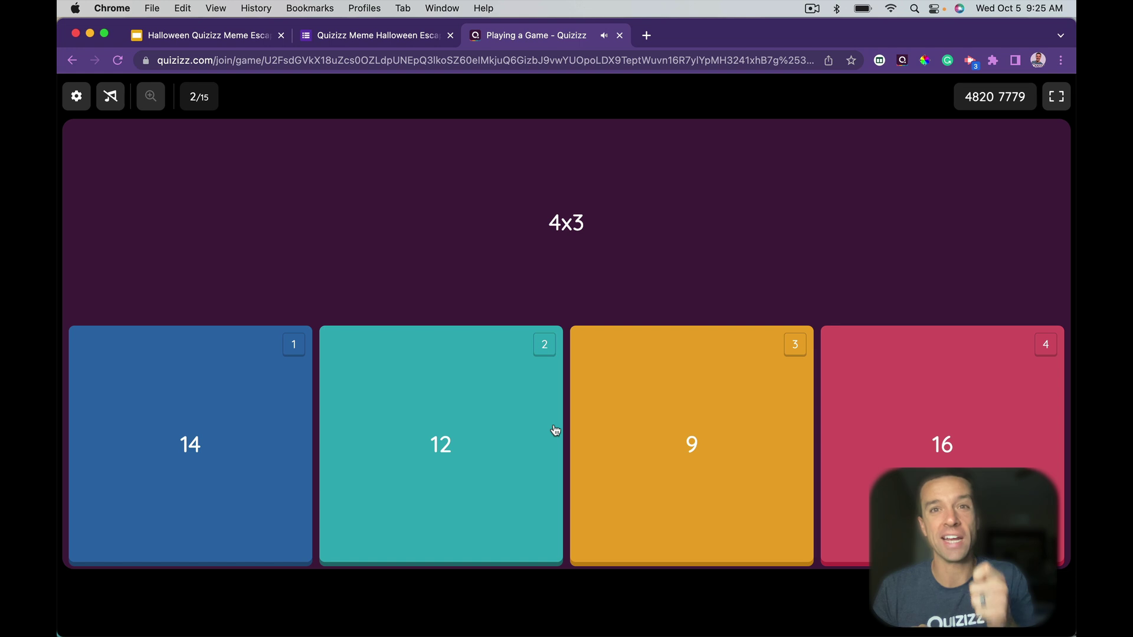
click(555, 430)
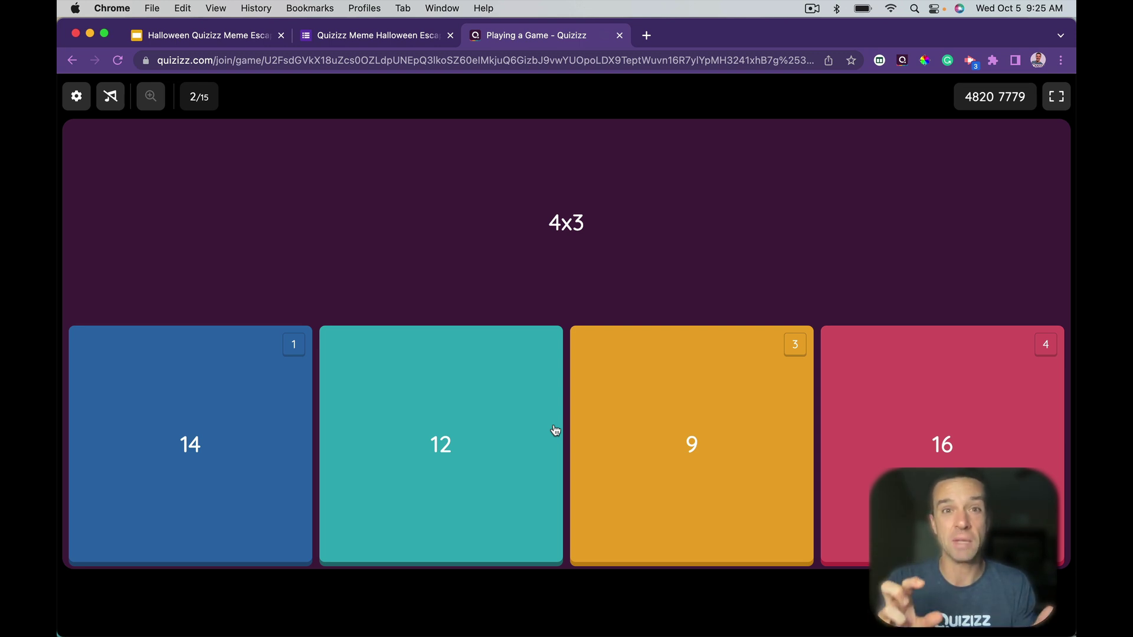
click(370, 42)
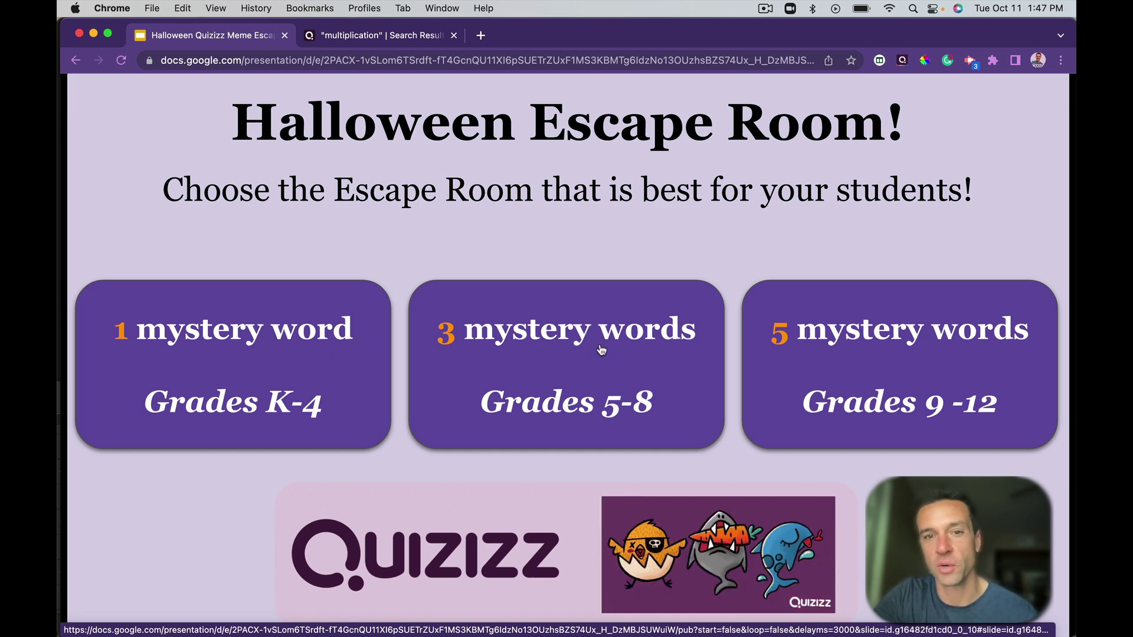
Choose the 3 mystery words escape room for grades 5-8 and duplicate its Quizizz meme set
click(566, 354)
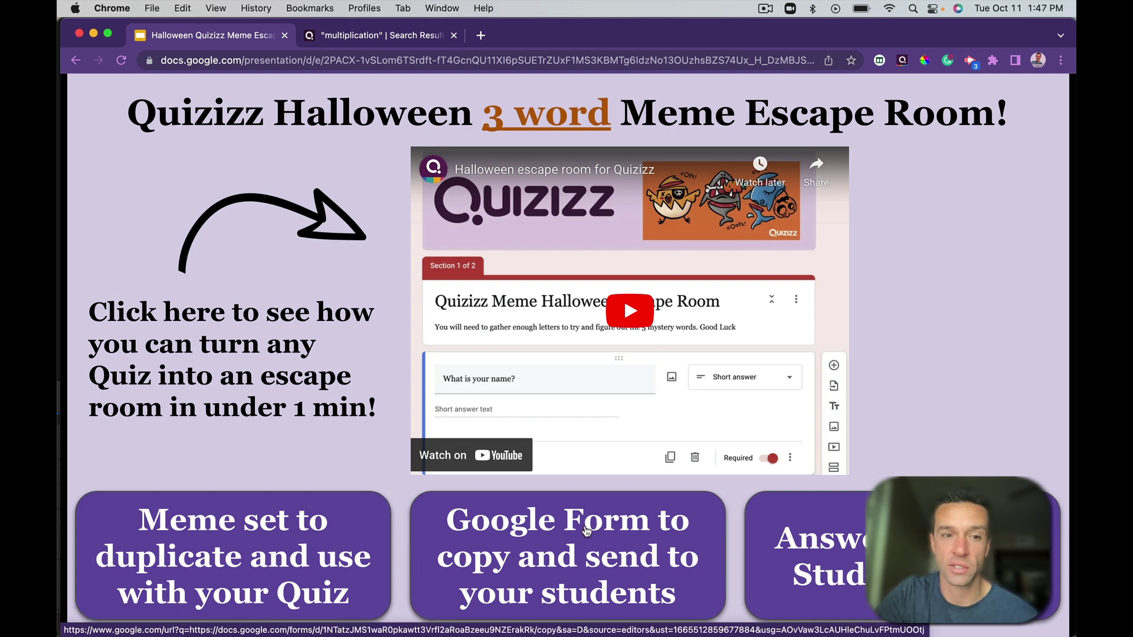
click(323, 530)
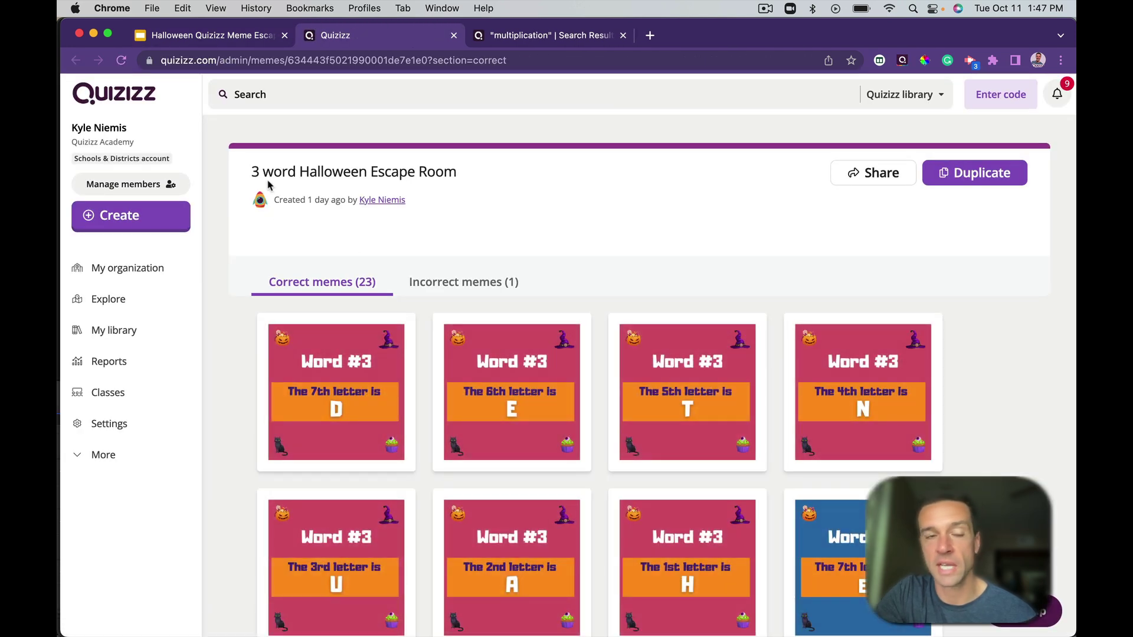
click(971, 179)
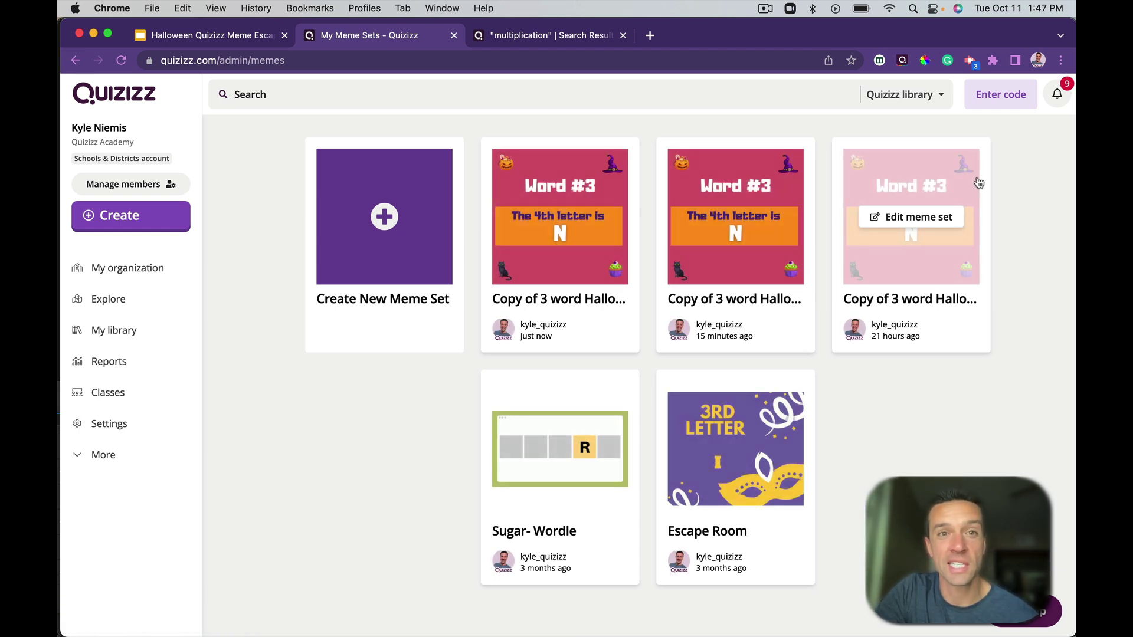
Make a copy of the 3-word escape room Google Form and open its word 1 question to inspect the answer validation
click(259, 36)
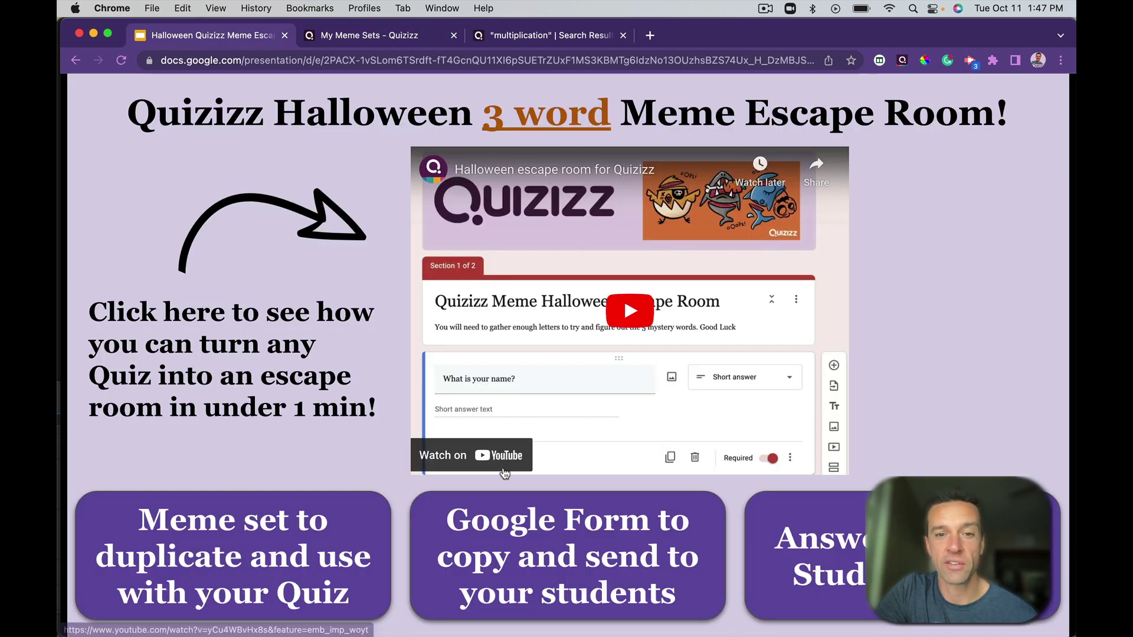
click(511, 543)
click(366, 345)
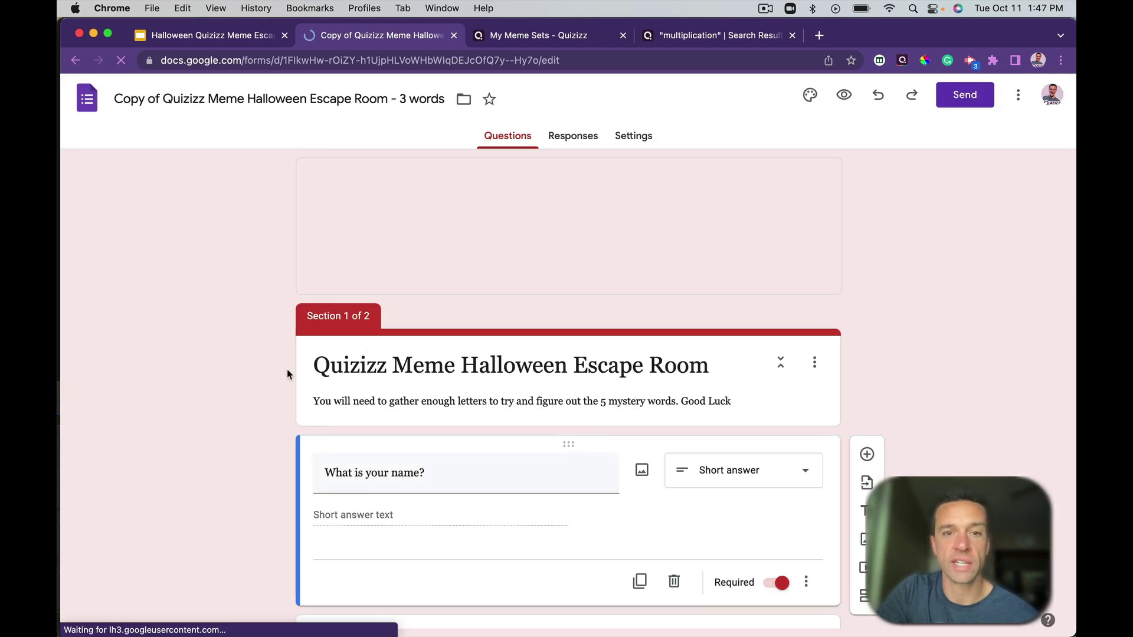
scroll(296, 379, down, 6)
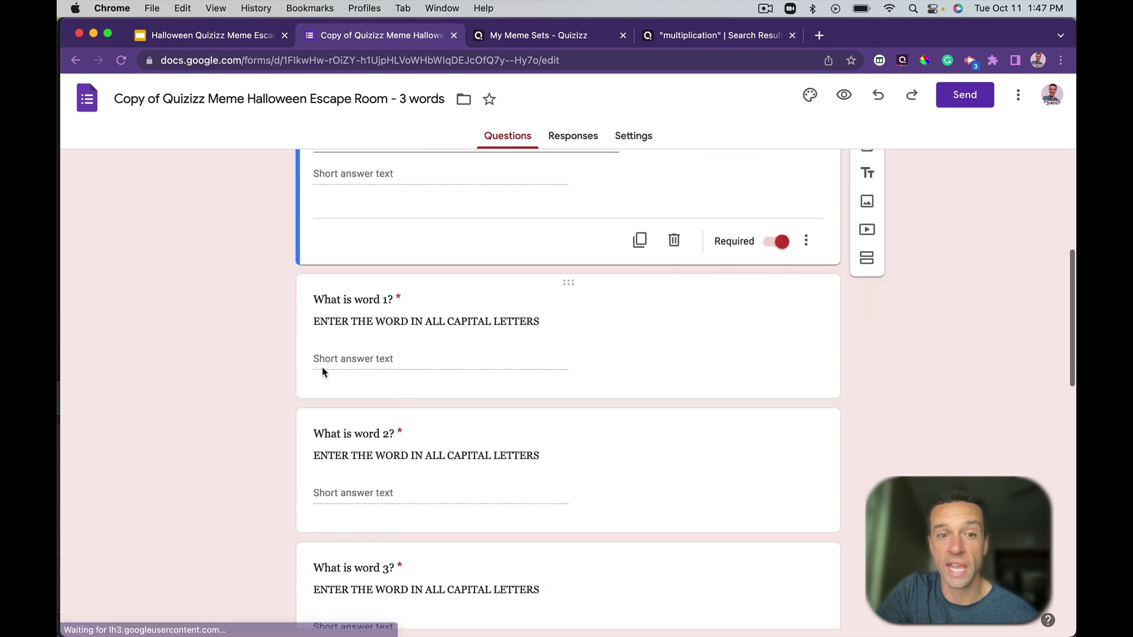
triple_click(381, 319)
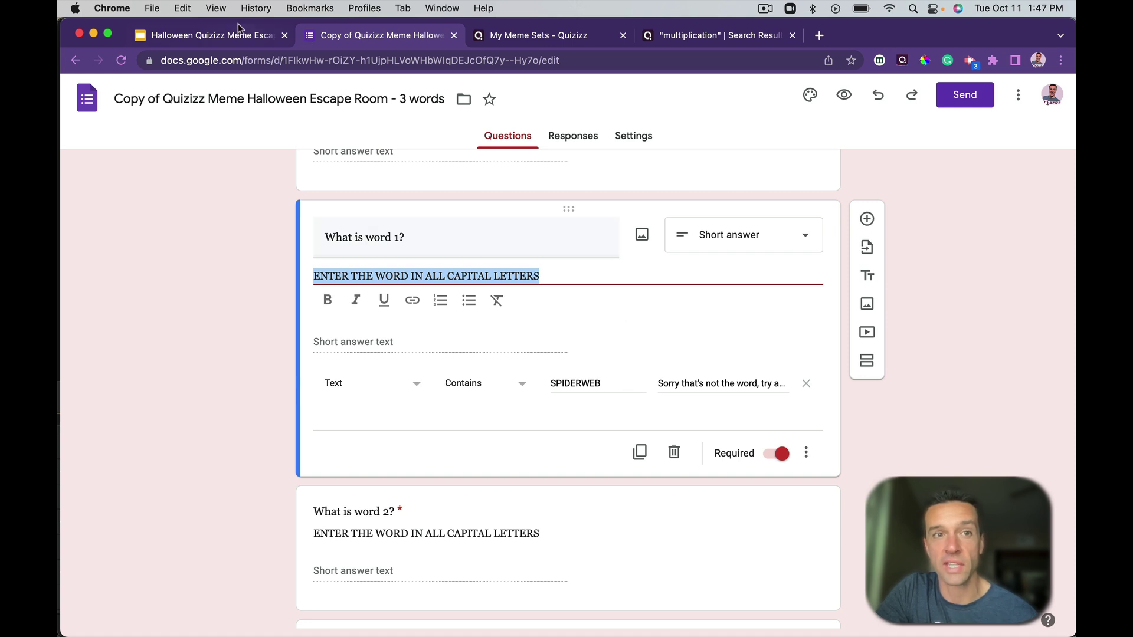
From the 3-word escape room slide, make a copy of the student page and answer key document
click(209, 42)
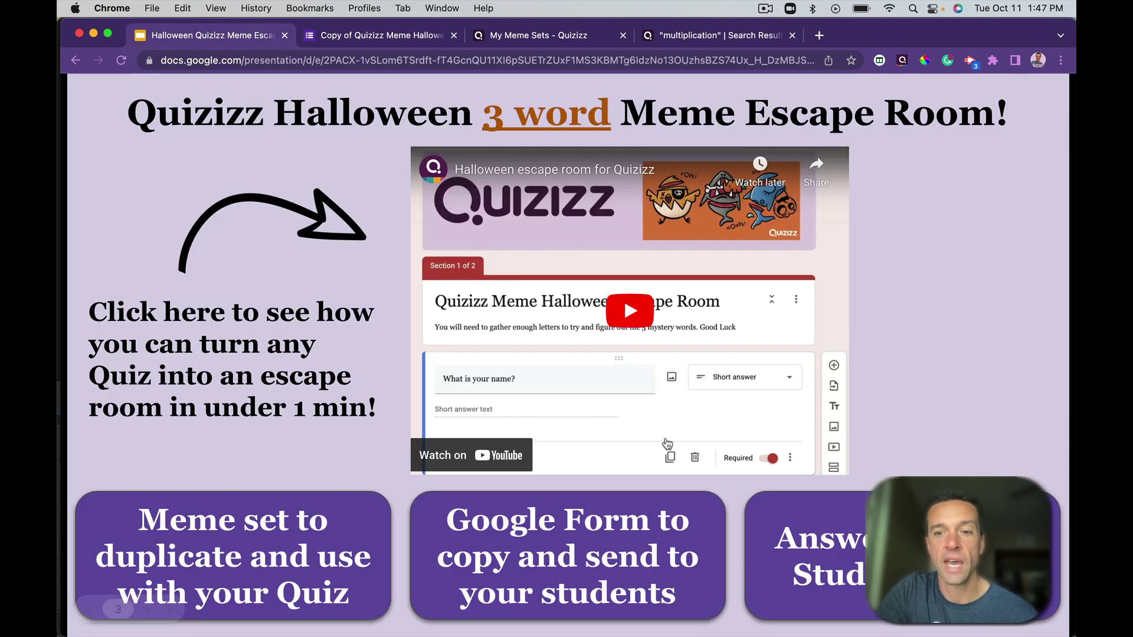
click(806, 535)
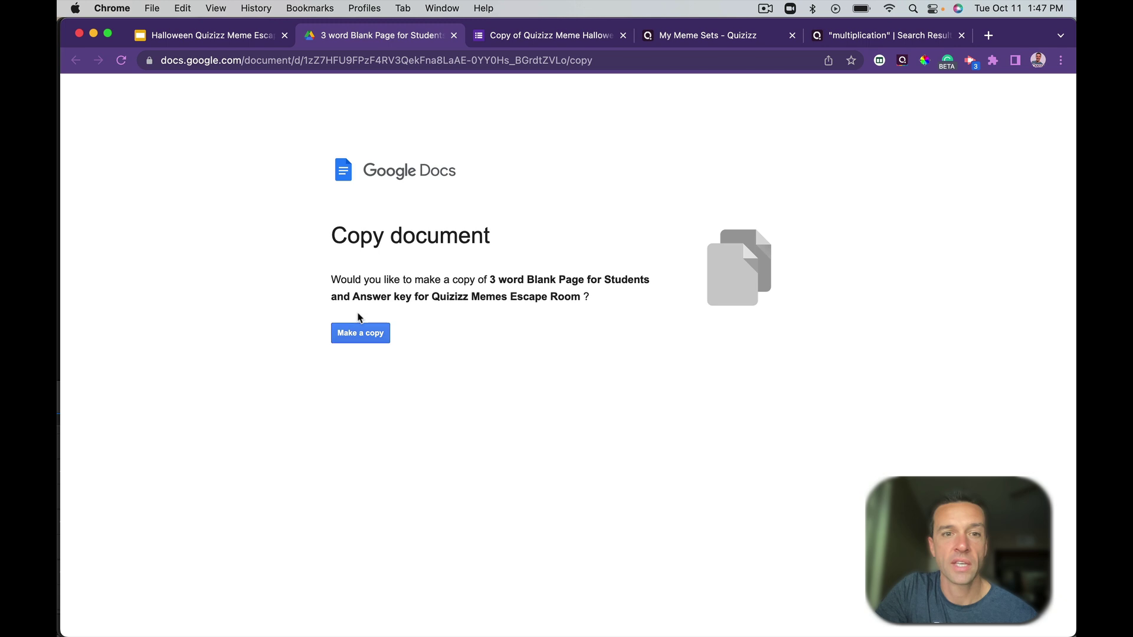
click(354, 340)
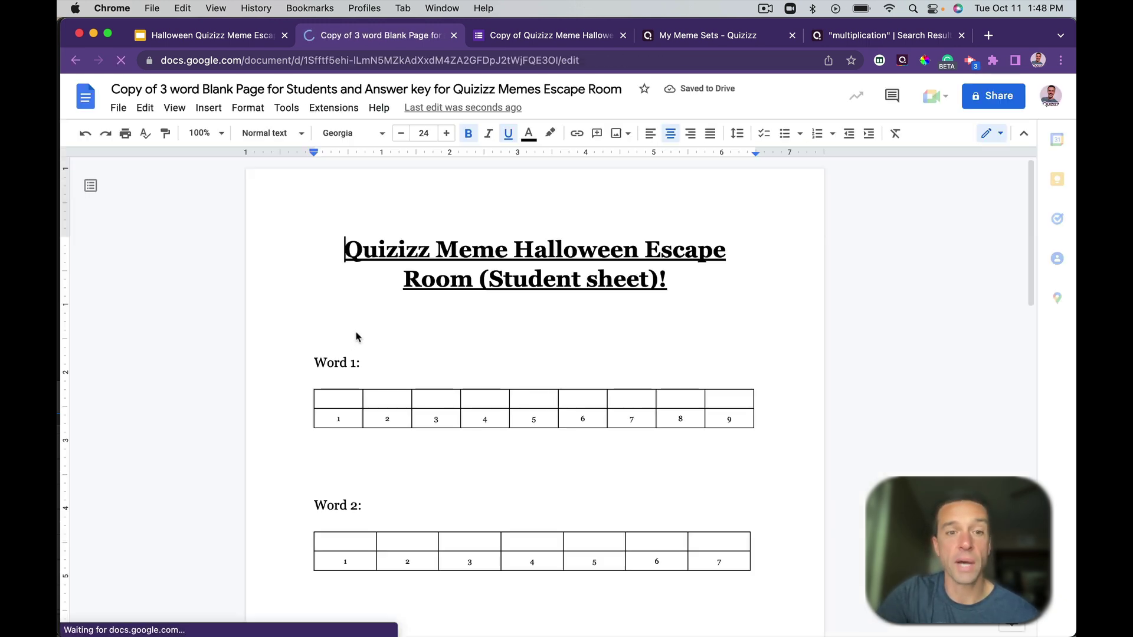
Examine the answer key and the blank letter boxes on the student sheet, comparing with the escape room slide
scroll(382, 356, down, 5)
scroll(382, 357, down, 10)
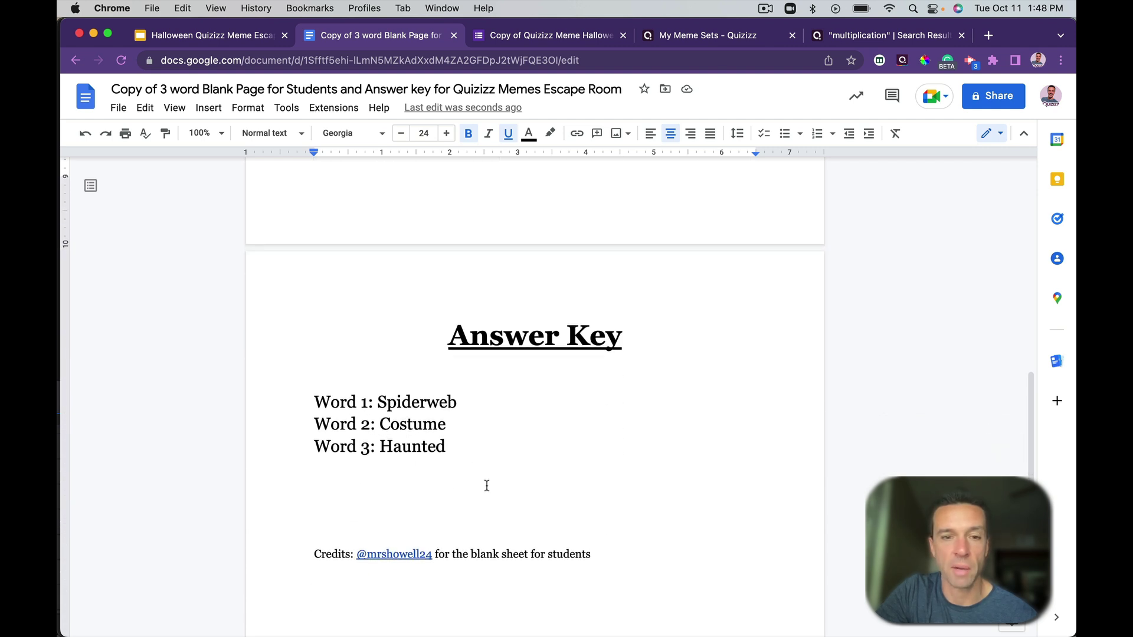
scroll(495, 491, up, 10)
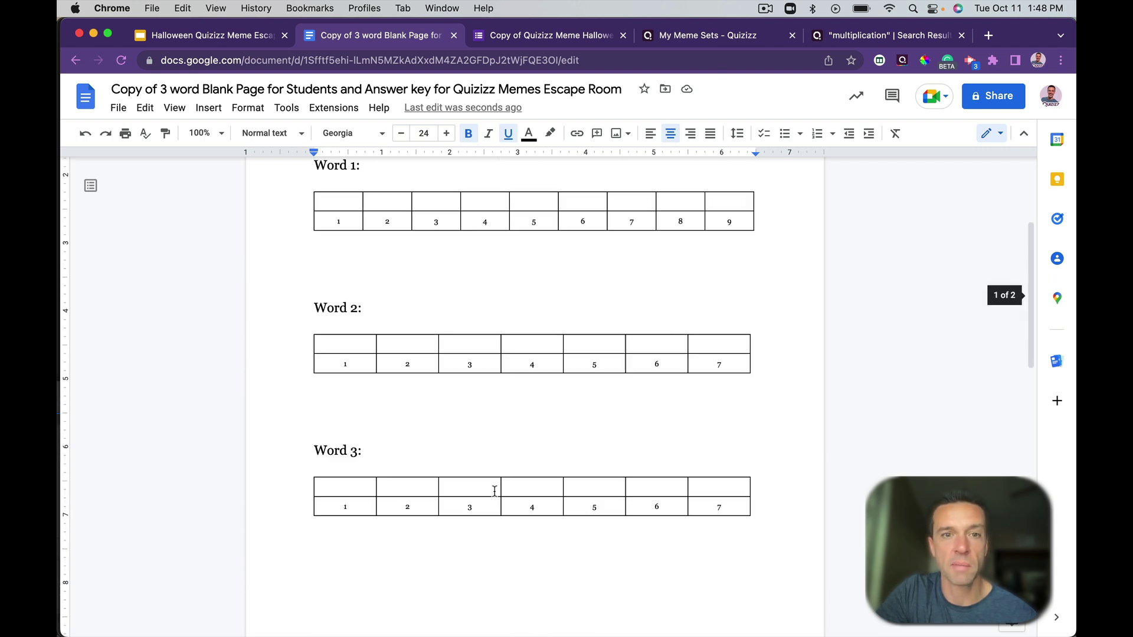
scroll(390, 299, up, 2)
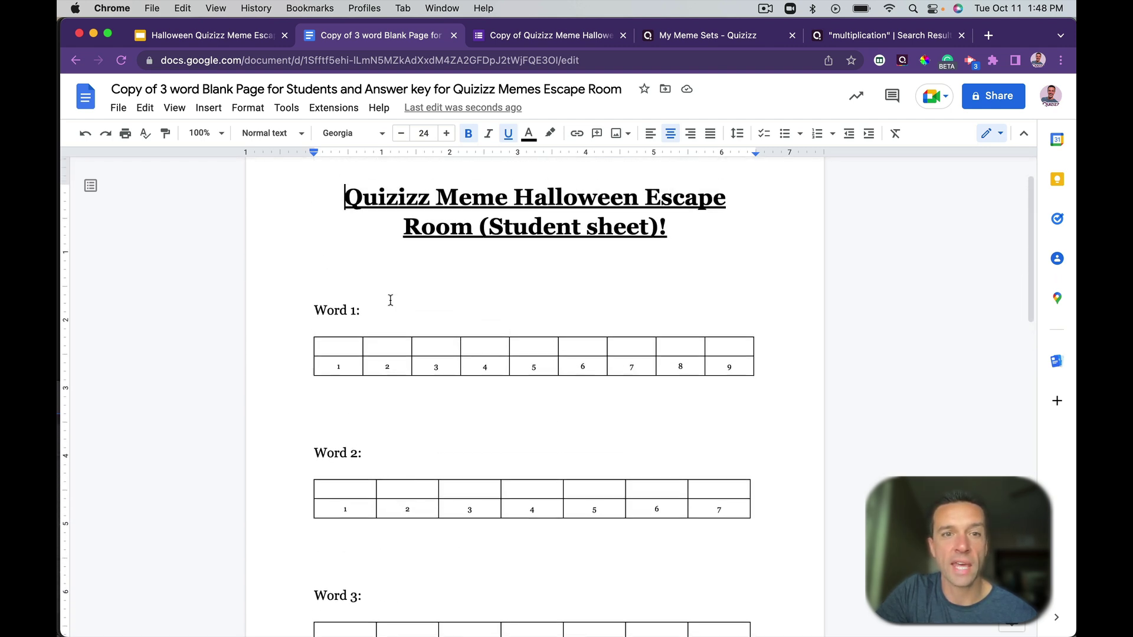
click(334, 352)
click(540, 354)
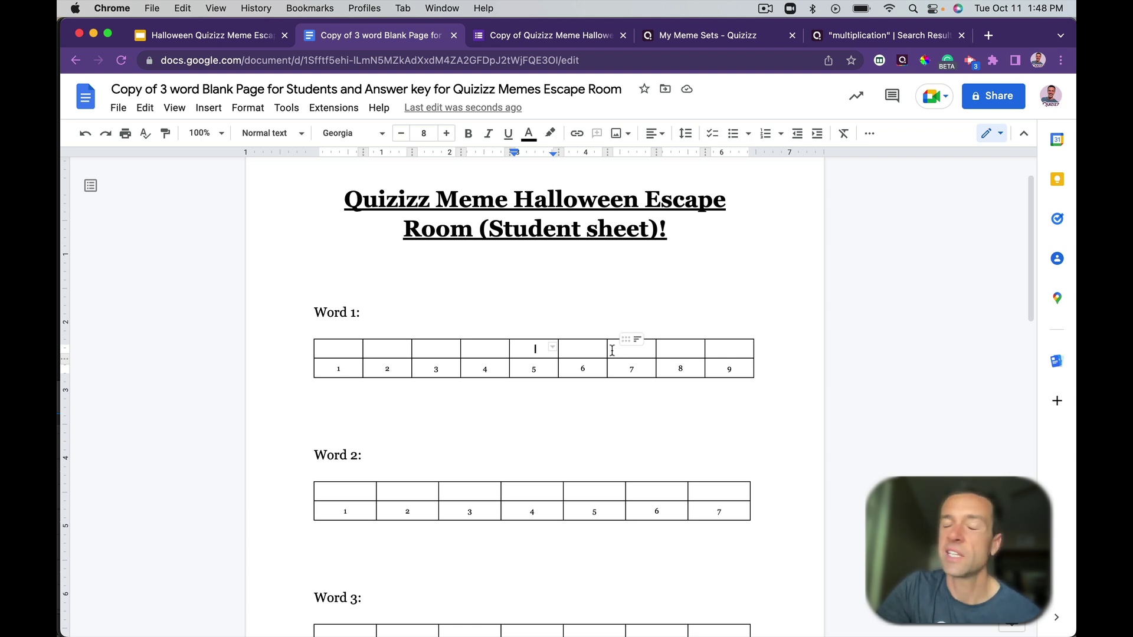
click(246, 39)
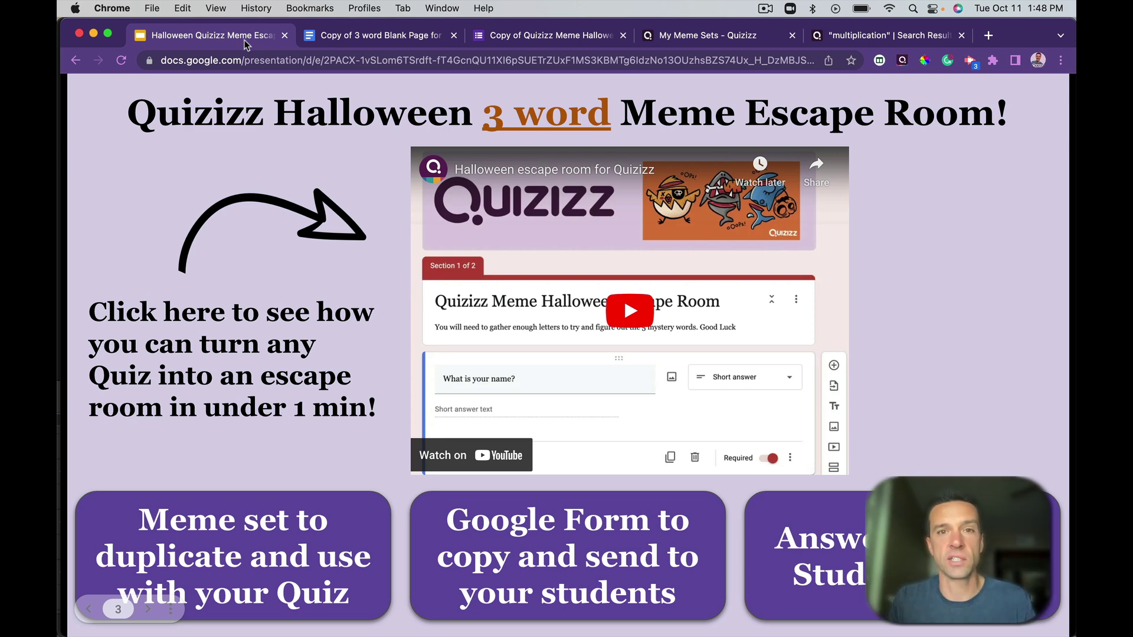
click(389, 40)
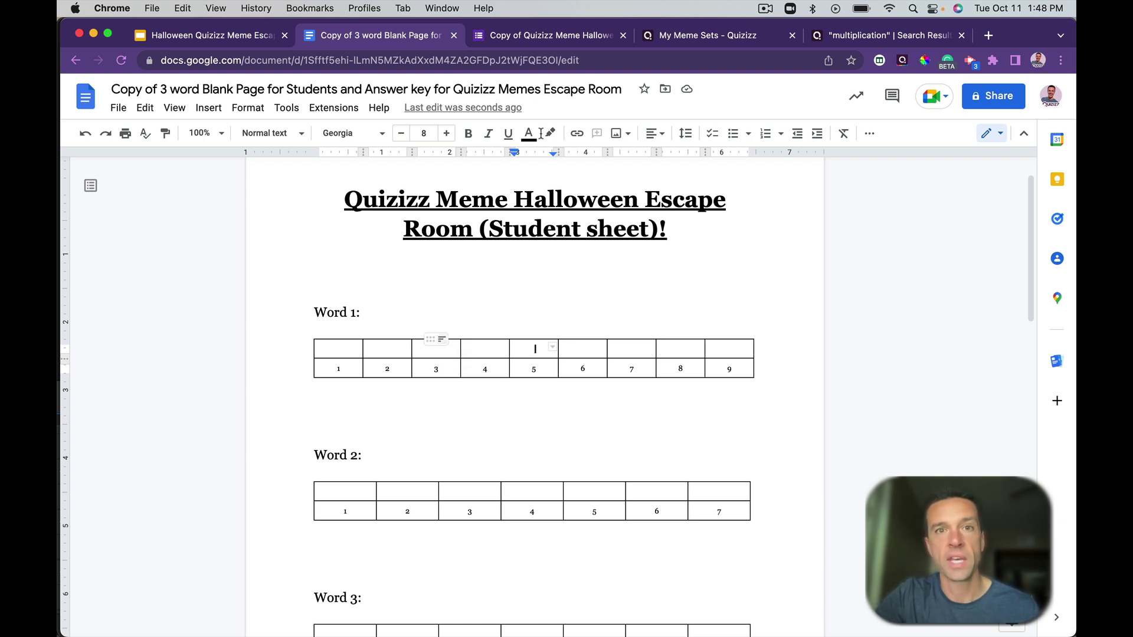
Open the student preview of the copied form, select its web address for sharing, and look over its questions
click(548, 36)
scroll(972, 318, up, 5)
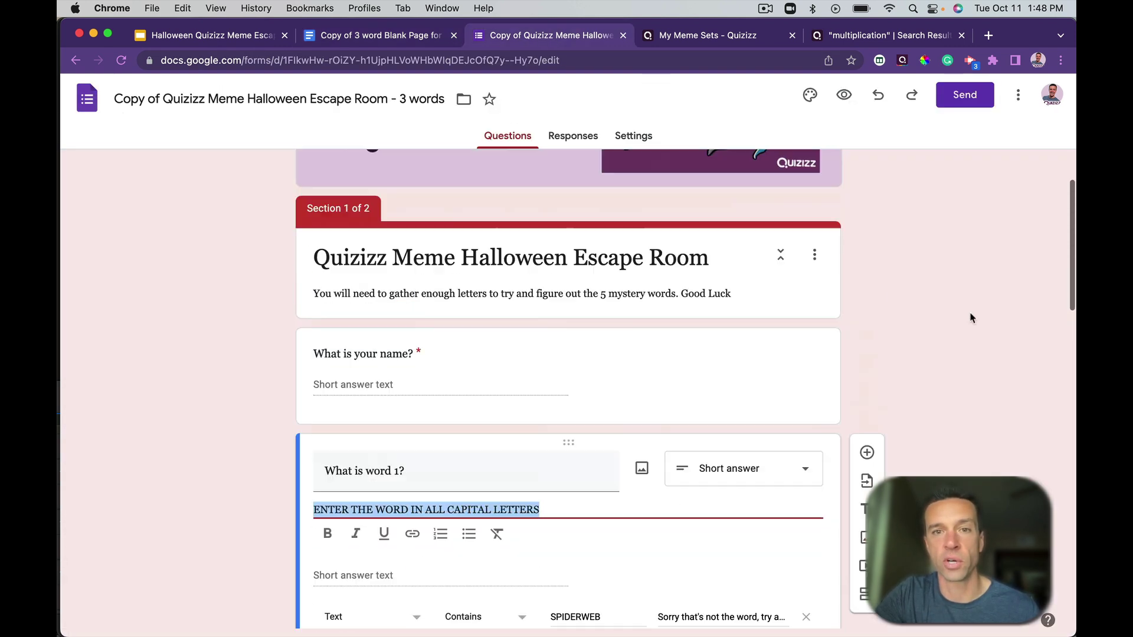
click(844, 95)
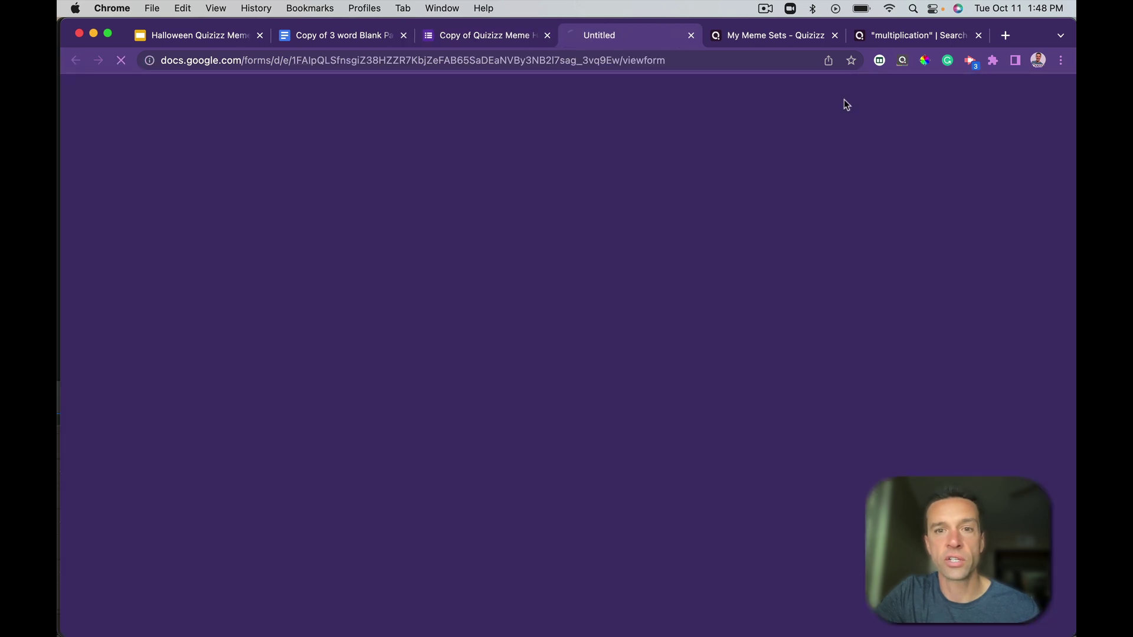
click(620, 60)
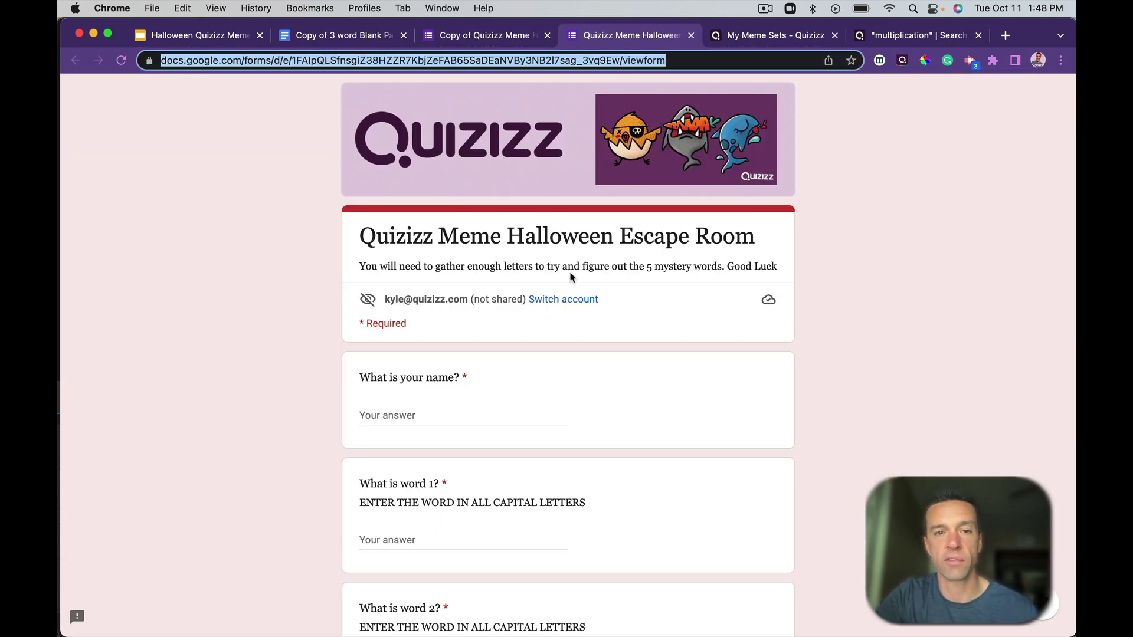
scroll(569, 278, down, 3)
click(495, 30)
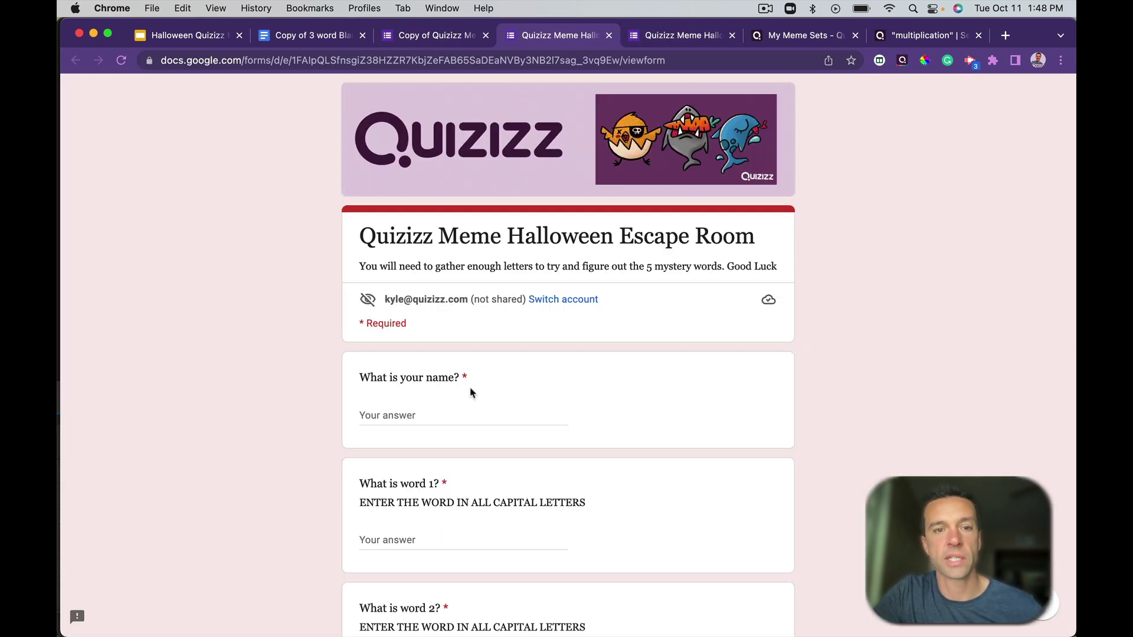
scroll(469, 392, down, 1)
scroll(404, 402, down, 2)
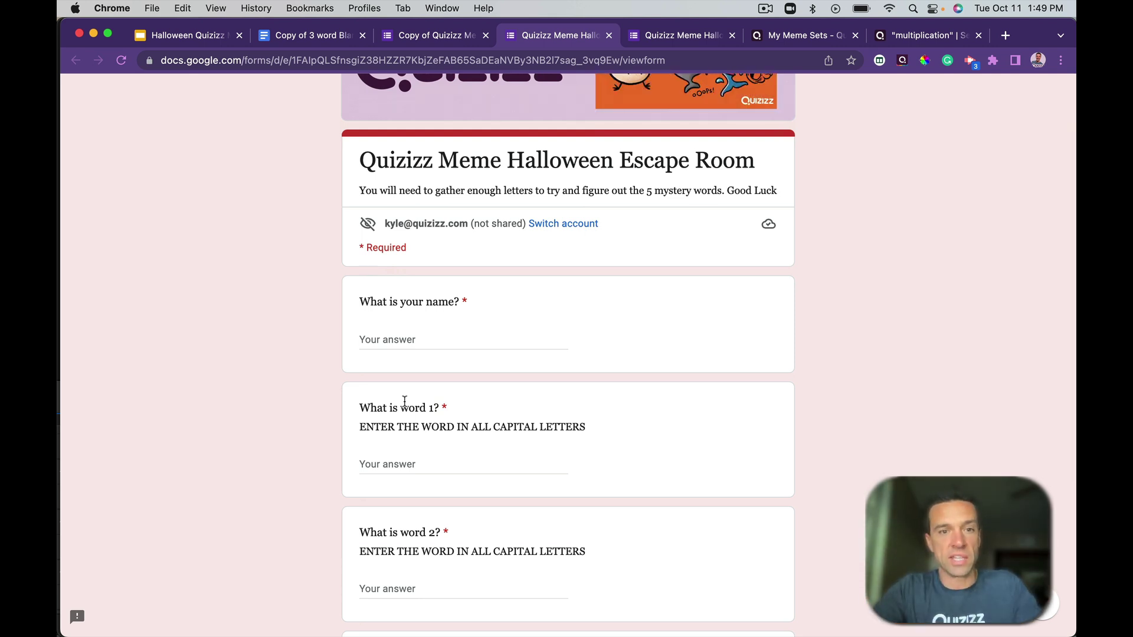
Enter "Dog" as the answer to the word 1 question and try to continue to the form's next section
click(415, 466)
scroll(414, 466, down, 1)
scroll(415, 466, down, 5)
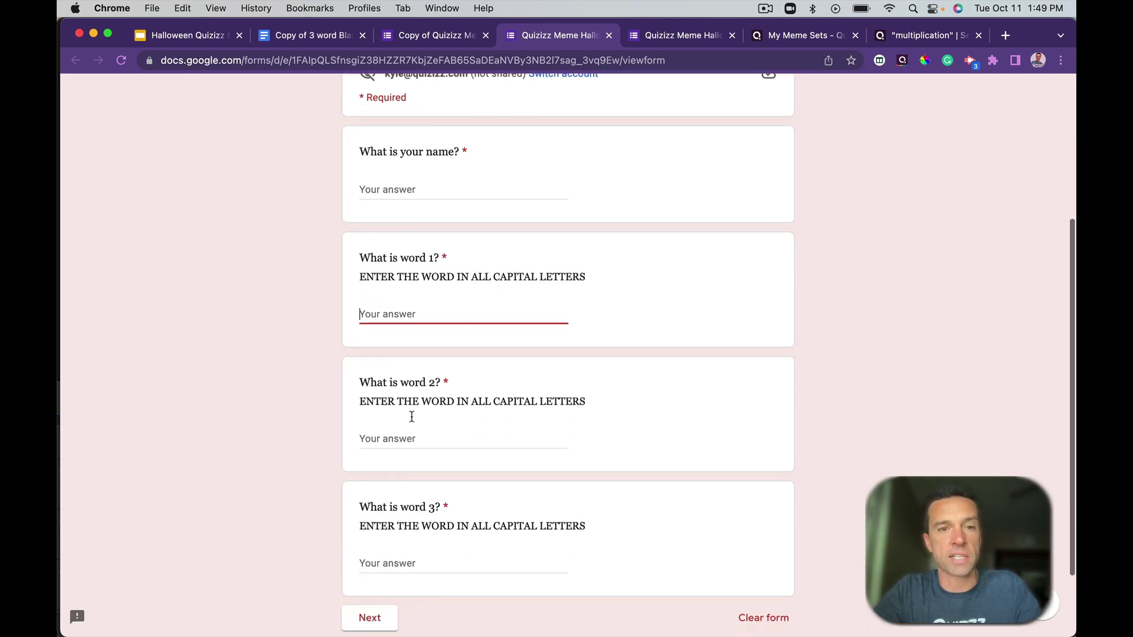
text(Dog)
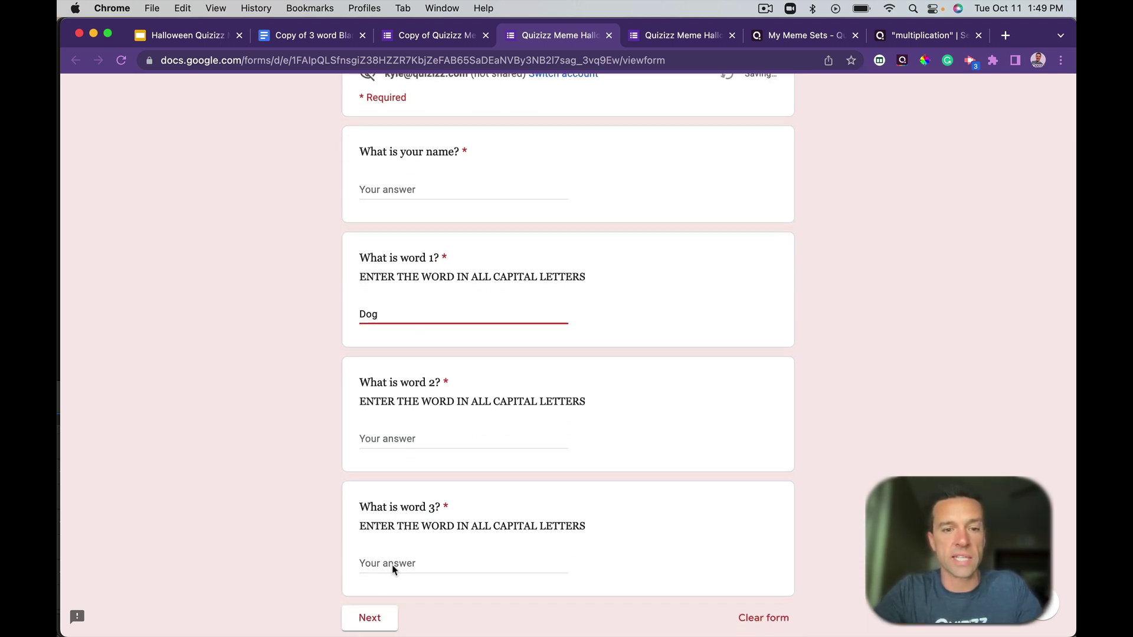
click(370, 617)
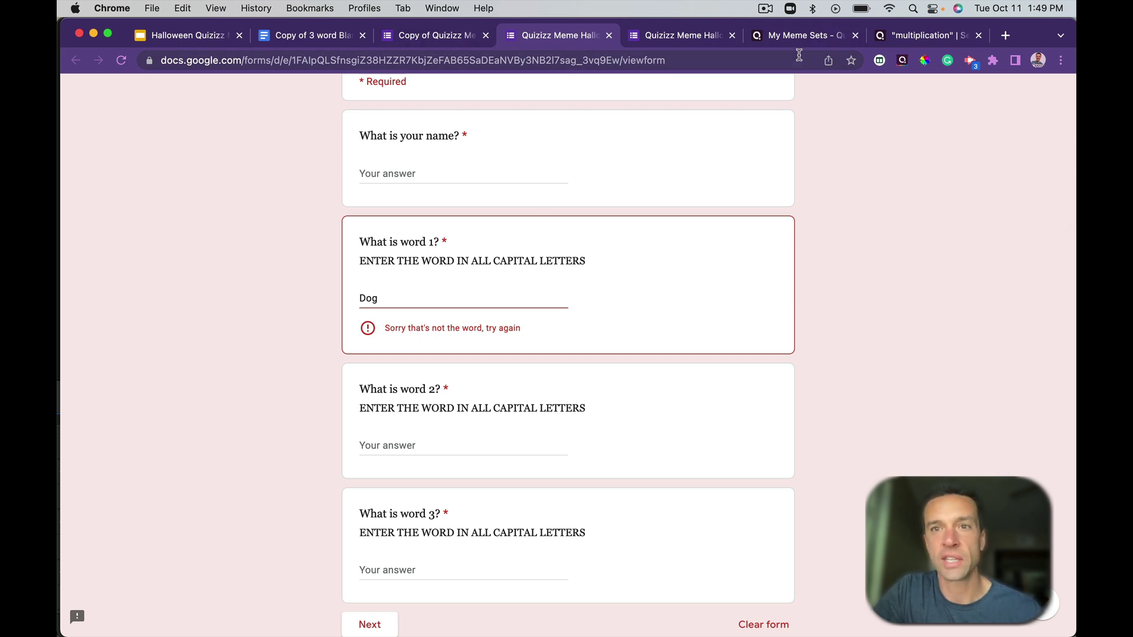
In the multiplication quiz's homework settings, switch Show memes off and on again, and choose the first copied 3 word Halloween meme set
click(912, 41)
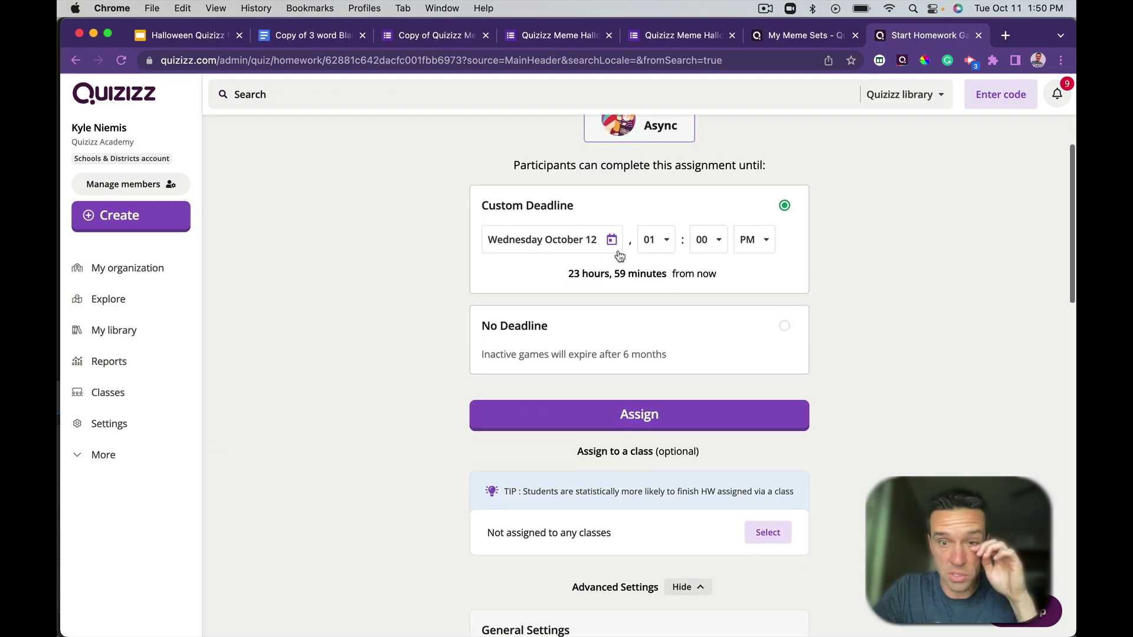
scroll(619, 255, down, 10)
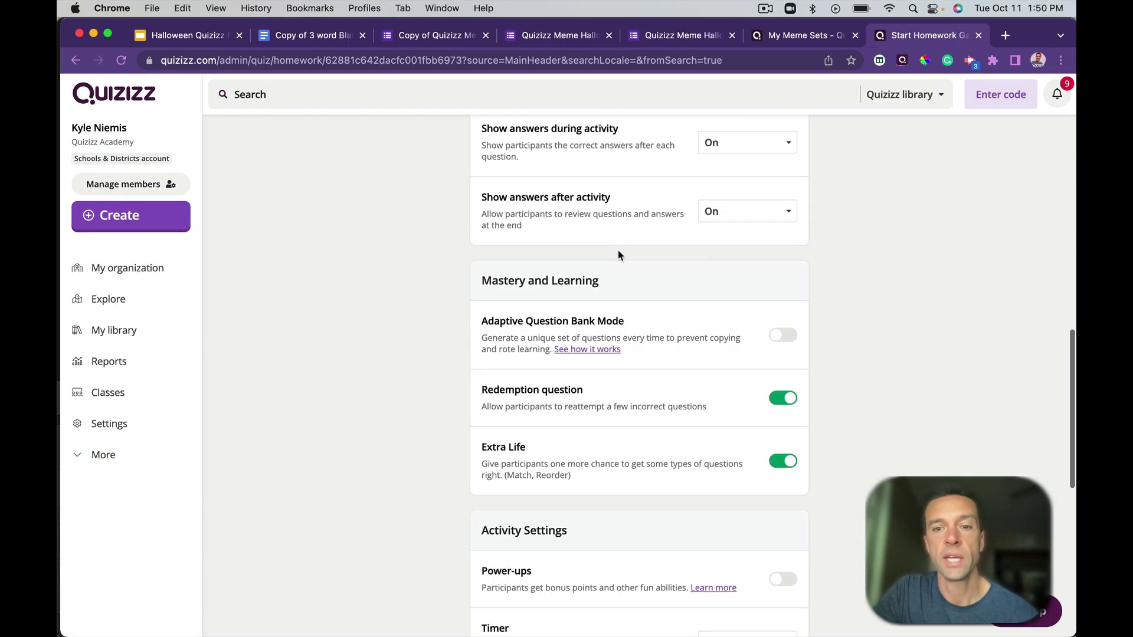
scroll(619, 255, down, 7)
click(785, 444)
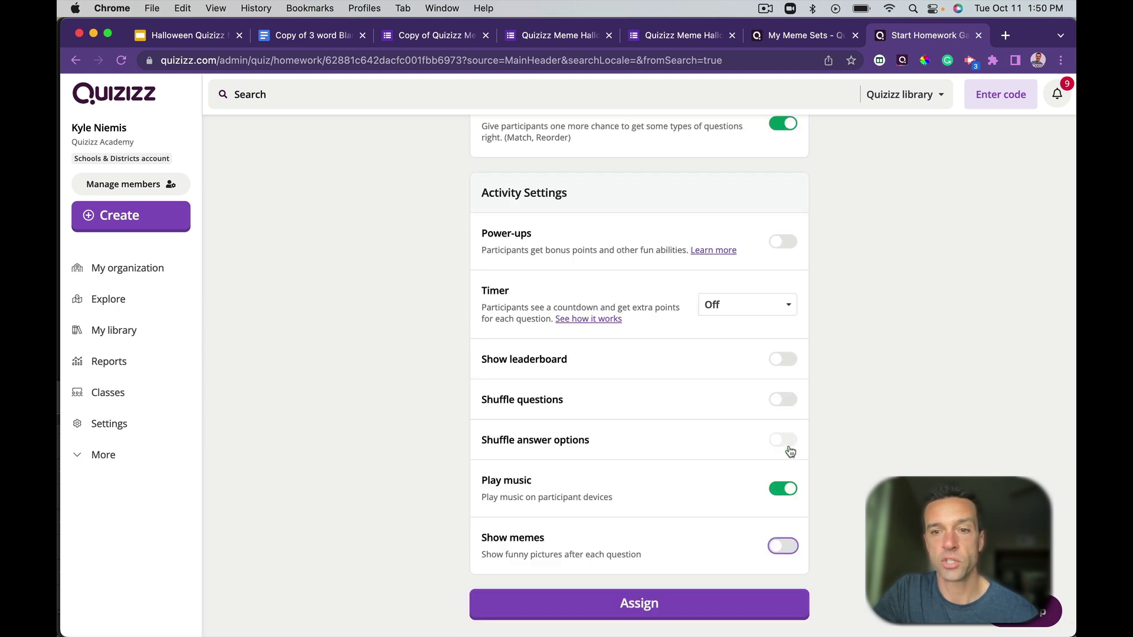
click(785, 547)
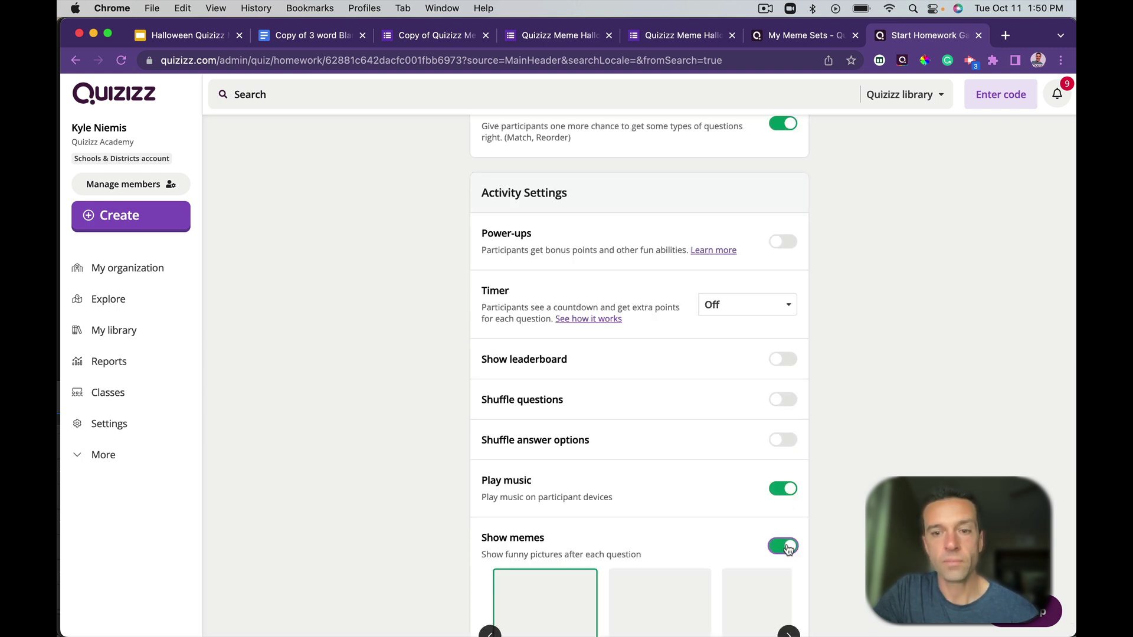
scroll(735, 496, down, 1)
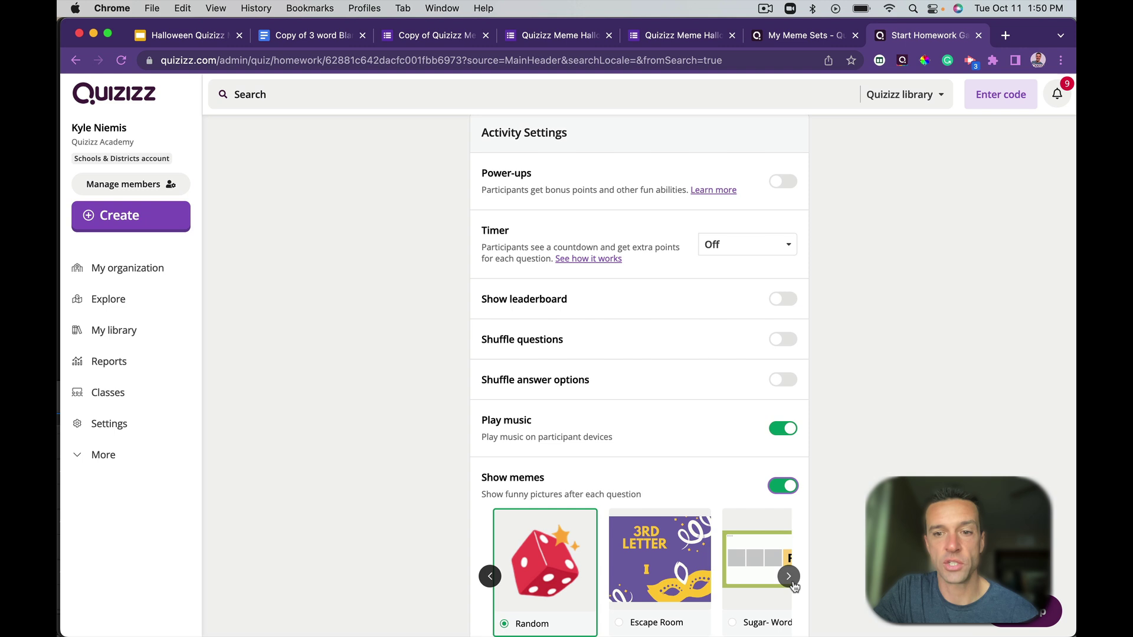
scroll(679, 555, right, 5)
scroll(628, 502, down, 2)
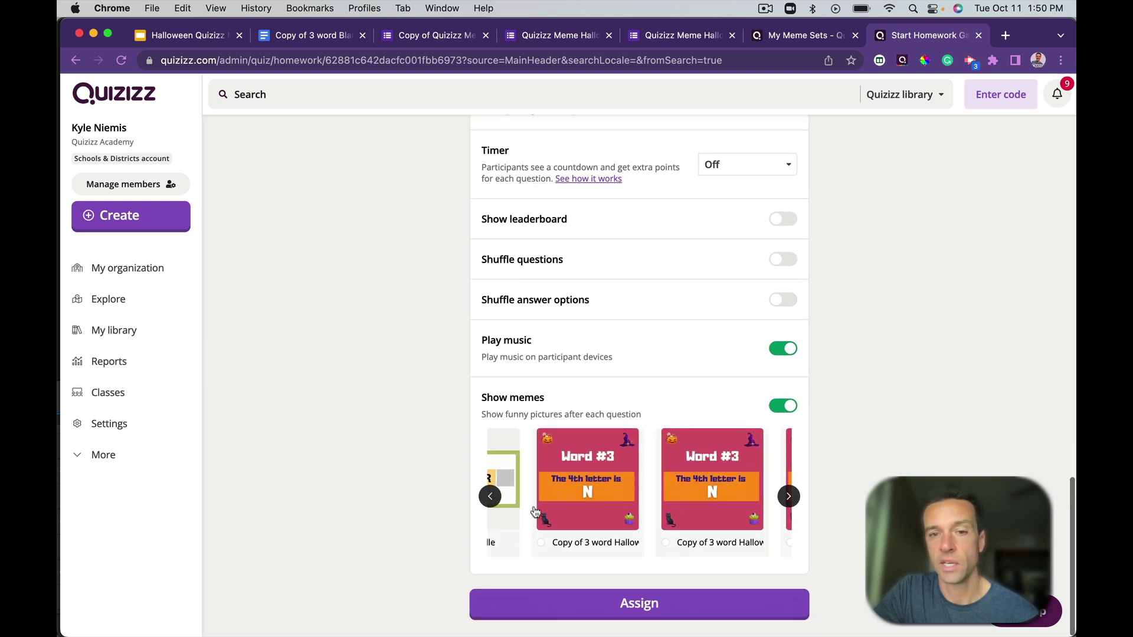
click(592, 506)
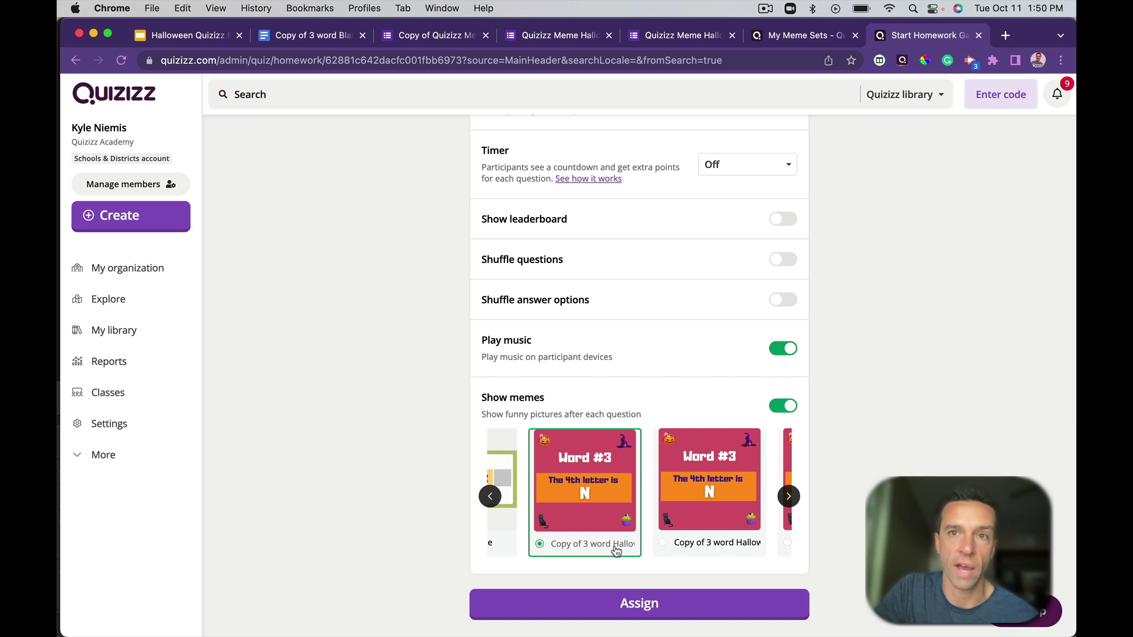
Assign the multiplication quiz and open its copied join link in a new browser tab
click(646, 604)
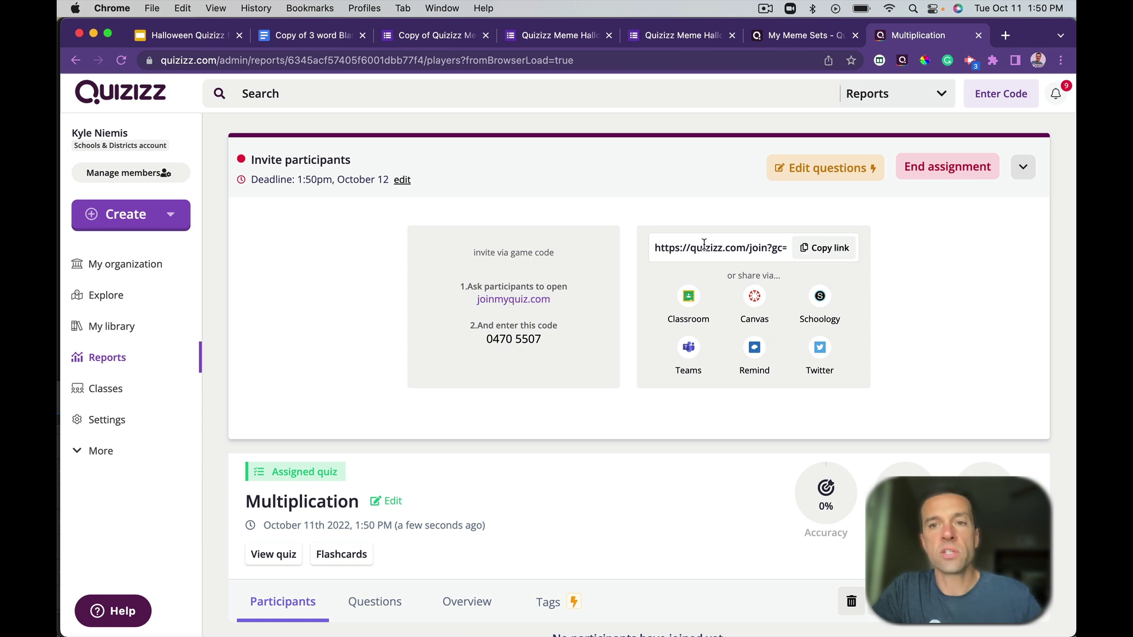
click(829, 250)
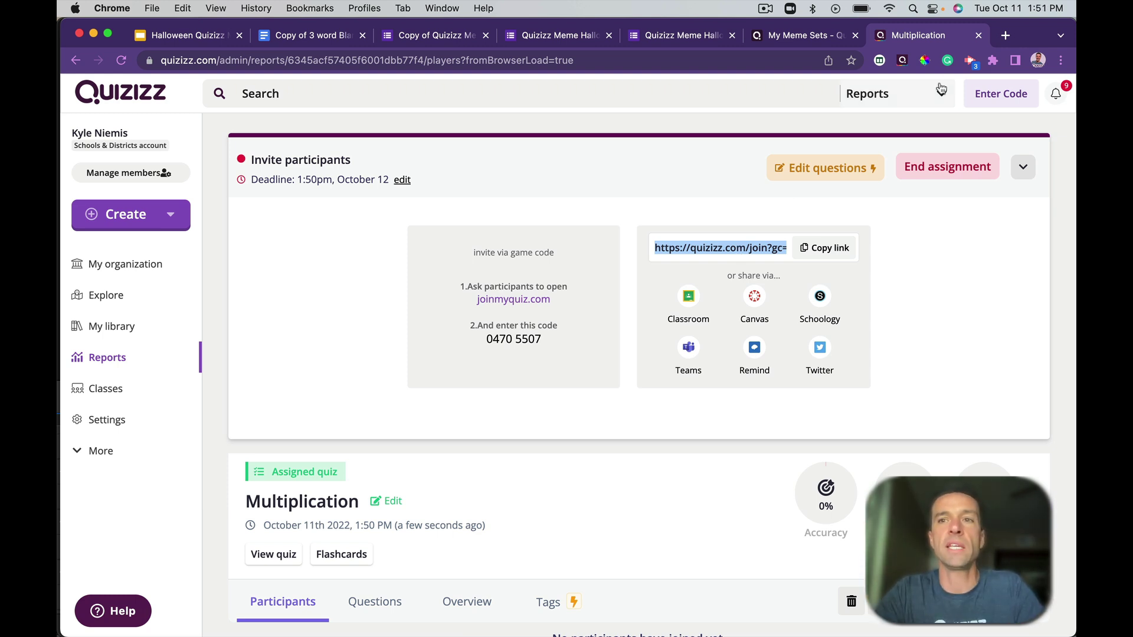
click(1007, 38)
key(super+v)
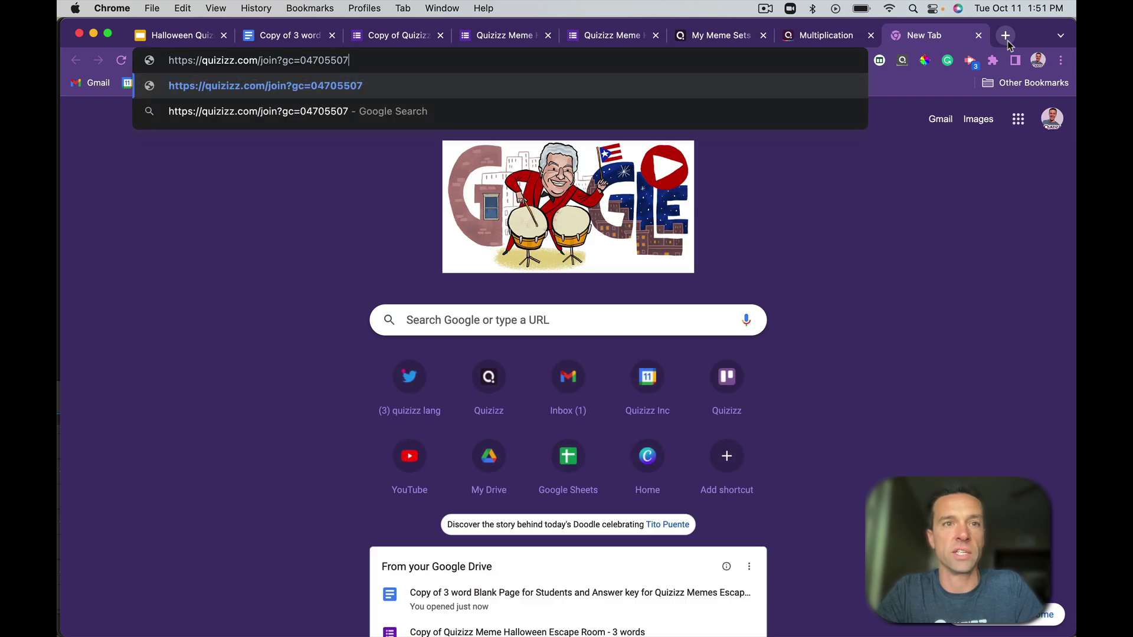
key(Return)
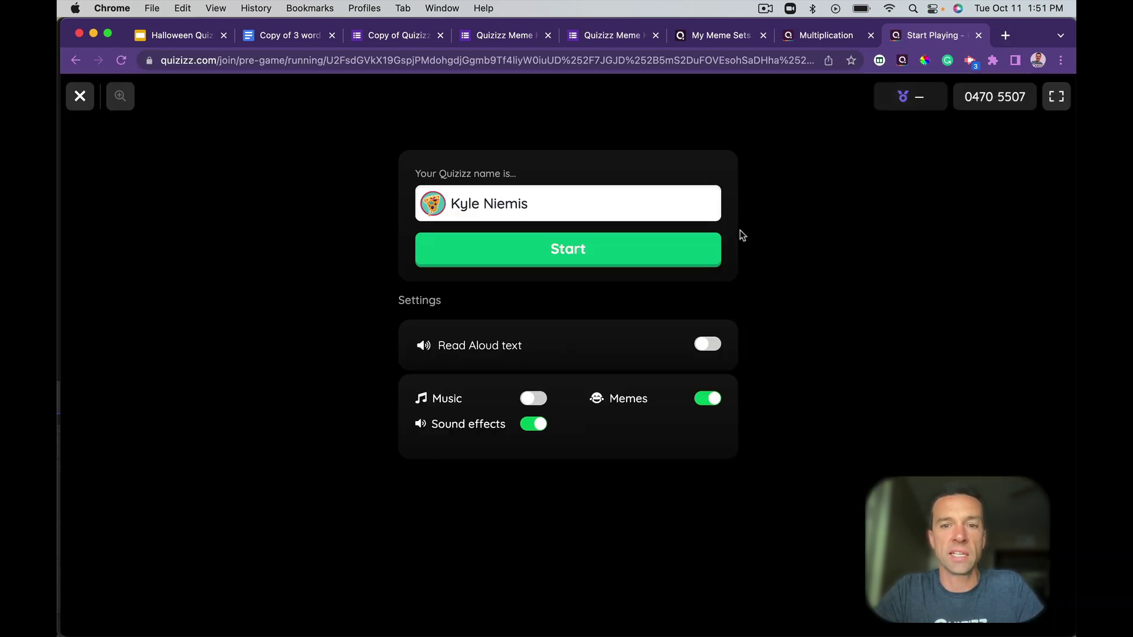
Toggle the player's Memes setting off and on again, then join and start the game
click(706, 401)
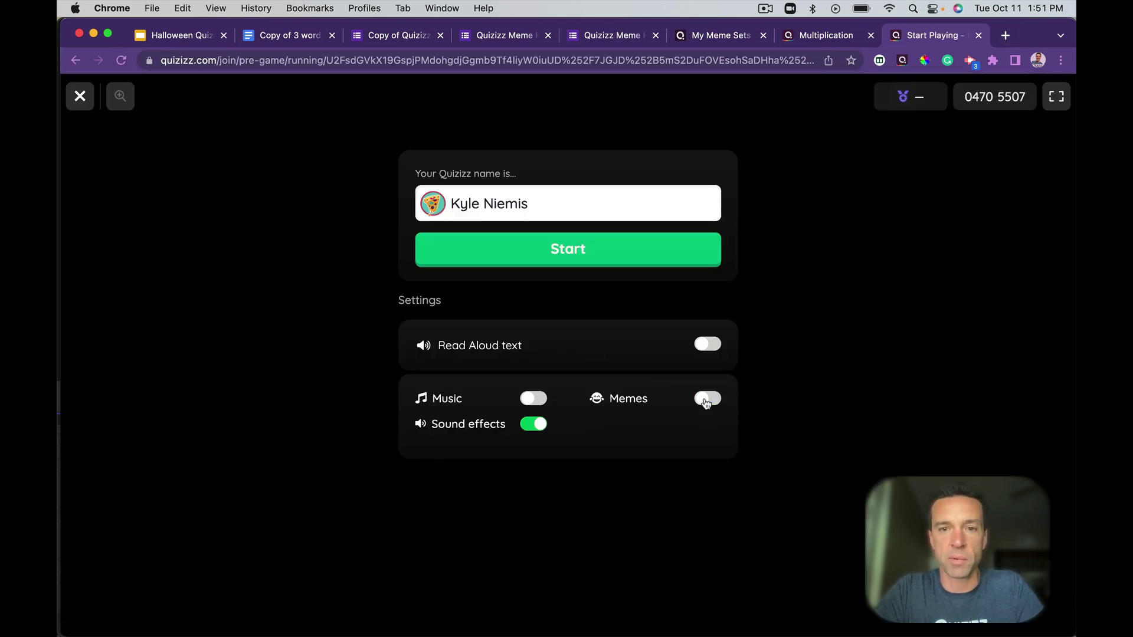
click(712, 401)
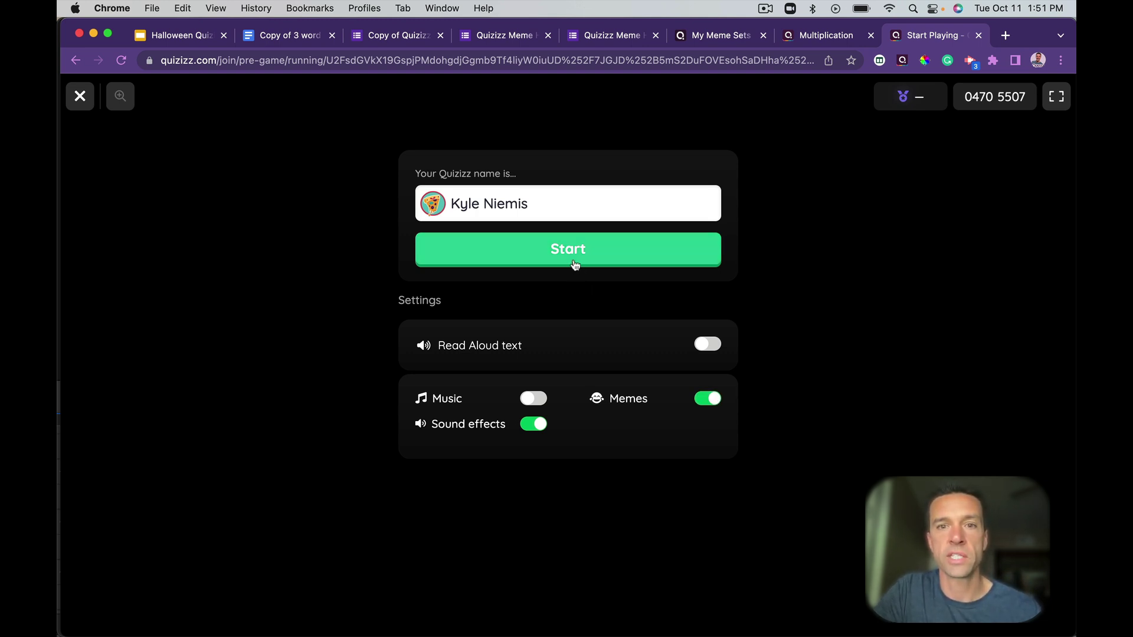
click(576, 265)
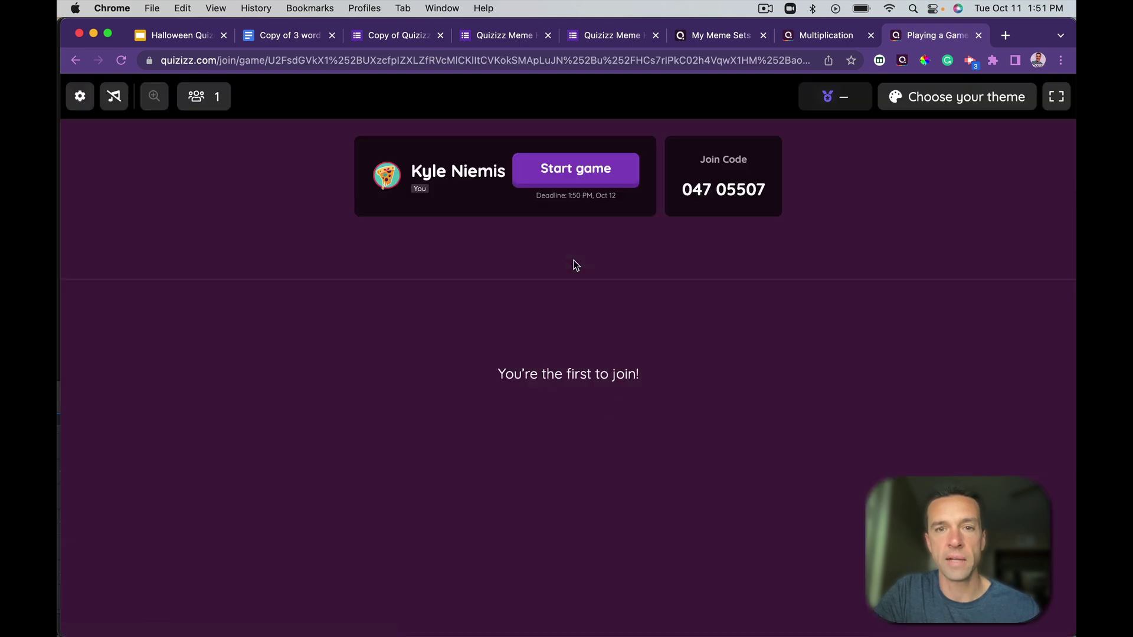
click(559, 178)
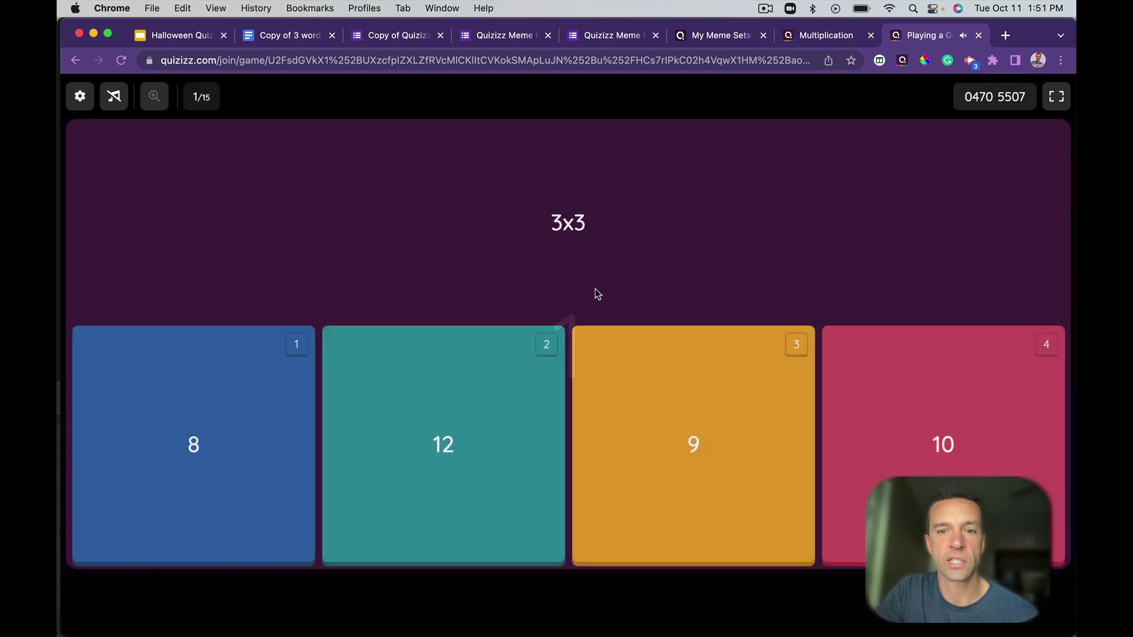
Answer the 3x3 question with 9 and record the revealed letter U in box 5 of Word 2 on the student sheet
click(706, 453)
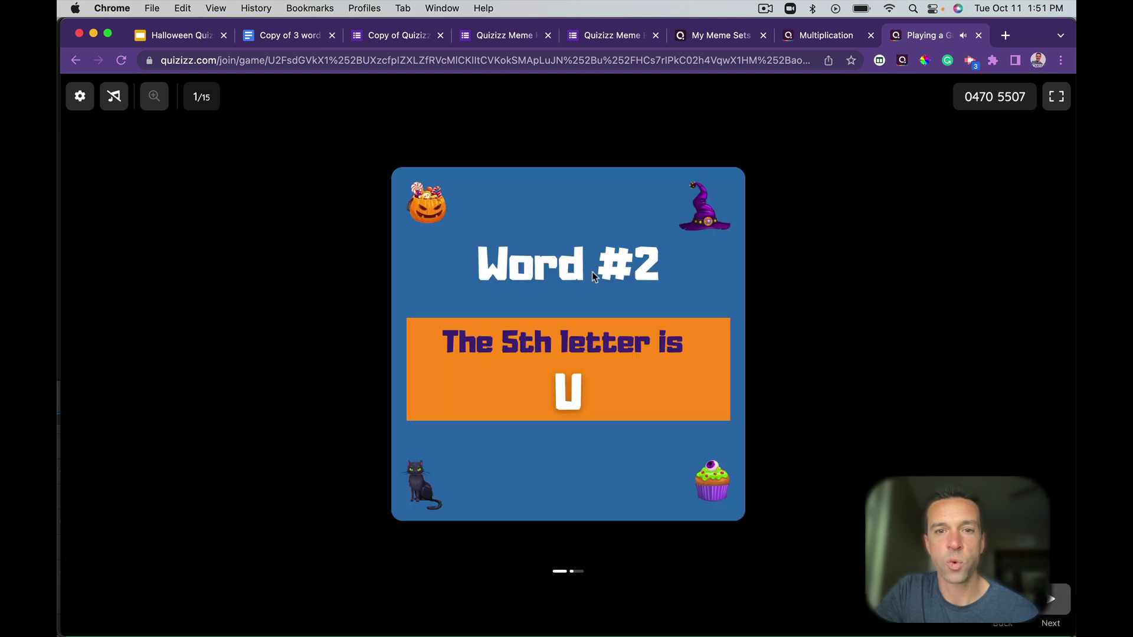
click(288, 39)
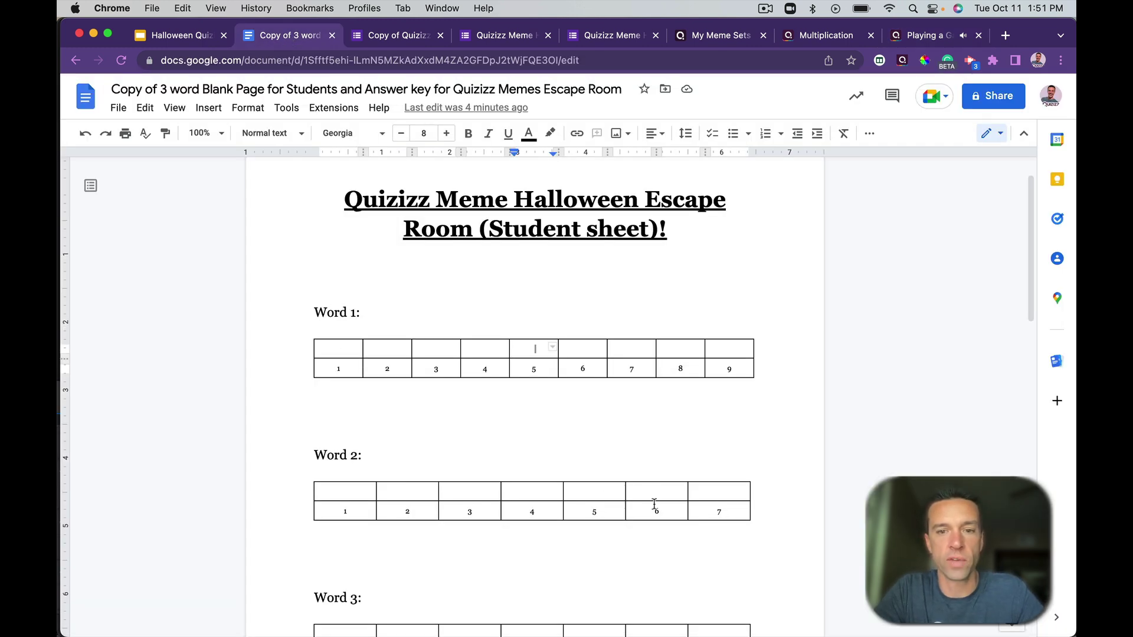
click(595, 490)
text(U)
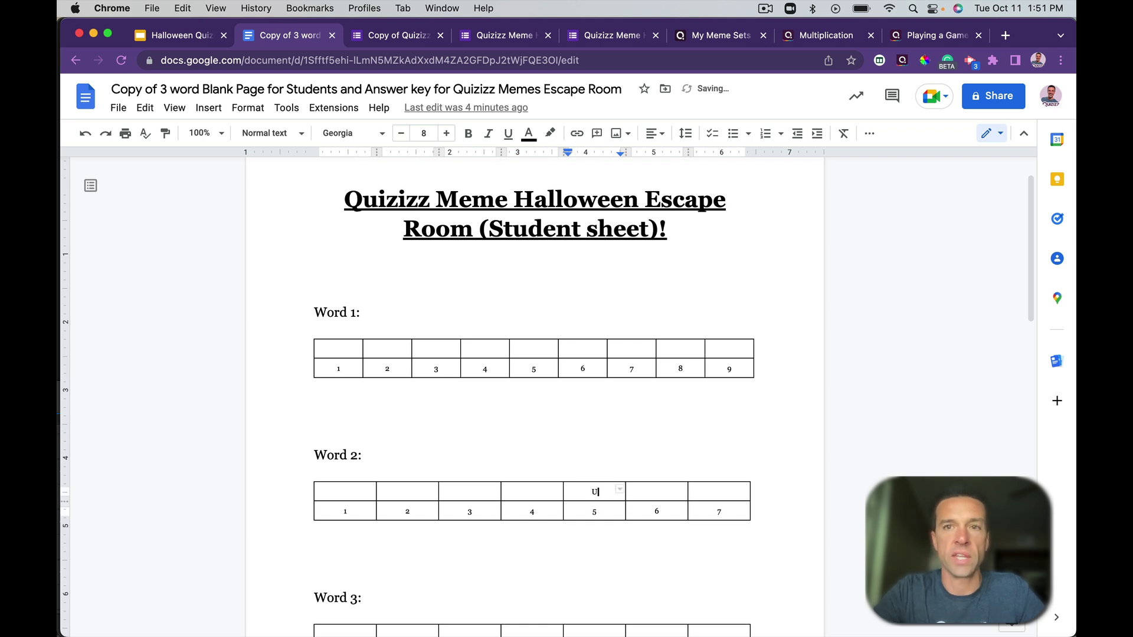
Answer the second quiz question and record the revealed letter B in box 9 of Word 1 on the student sheet
click(926, 42)
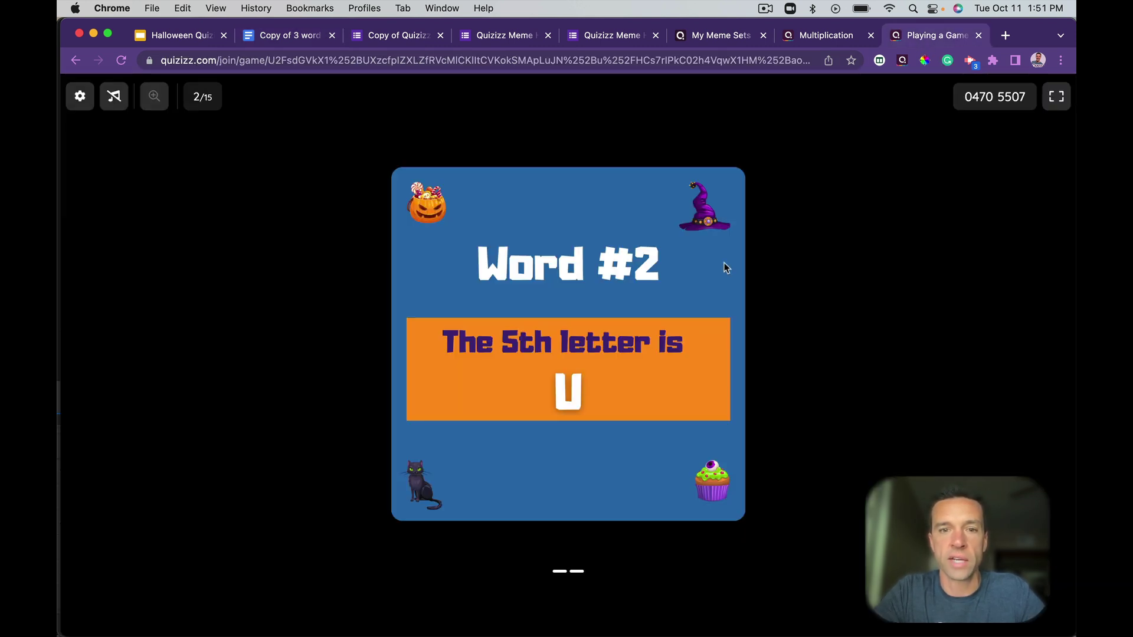
click(409, 461)
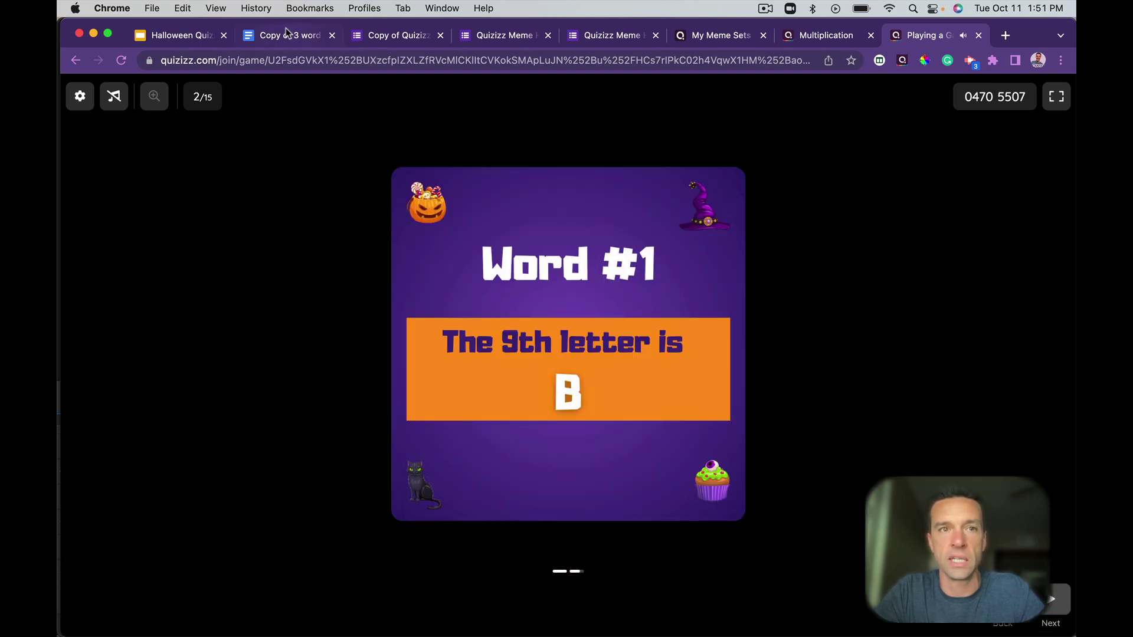
click(288, 35)
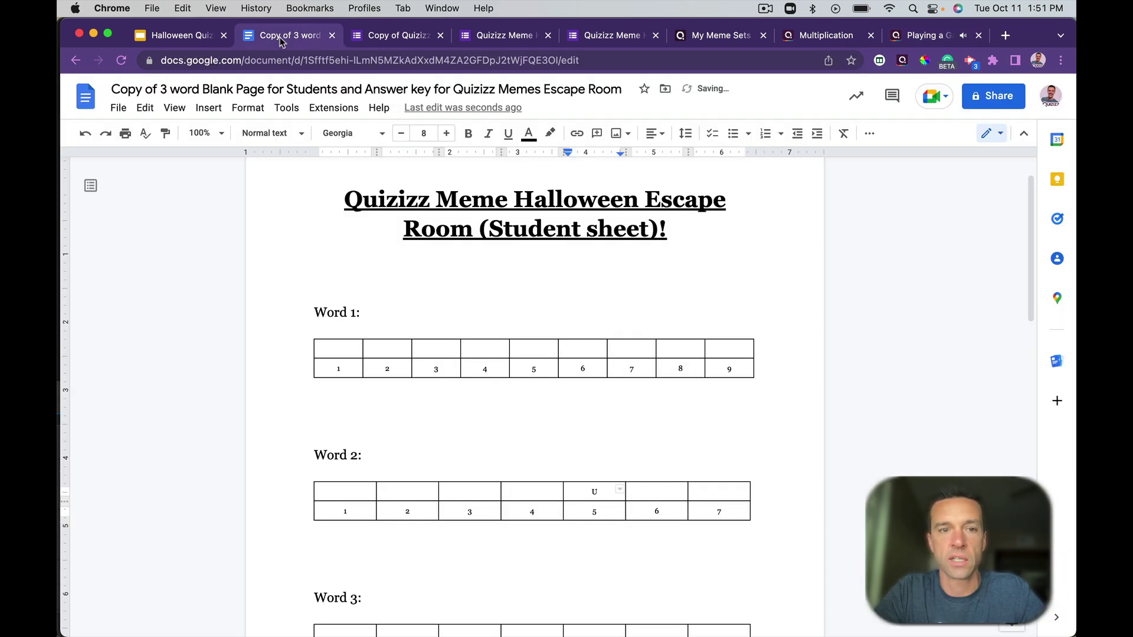
click(732, 349)
text(B)
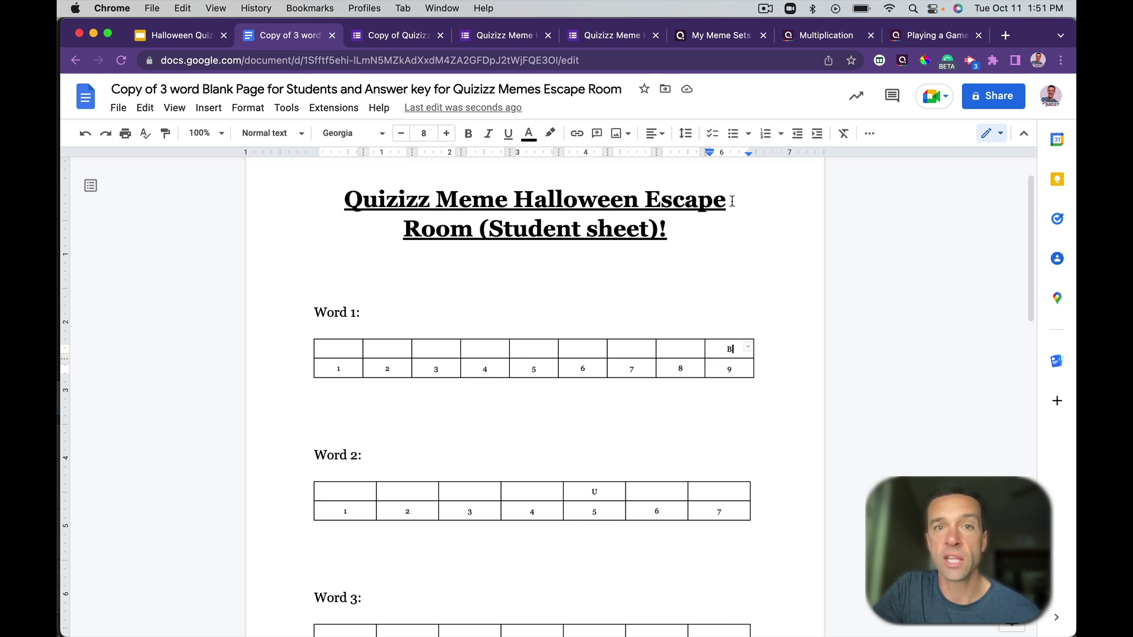
In the student form, replace the word 1 answer with SPIDER in capital letters and leave the field
click(510, 41)
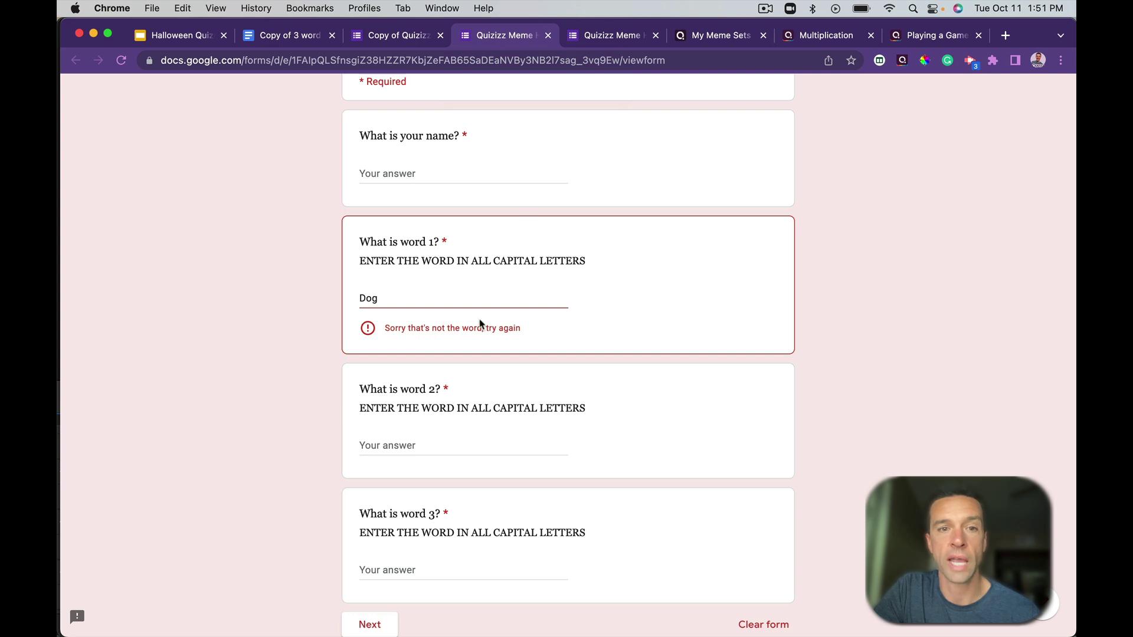
double_click(367, 299)
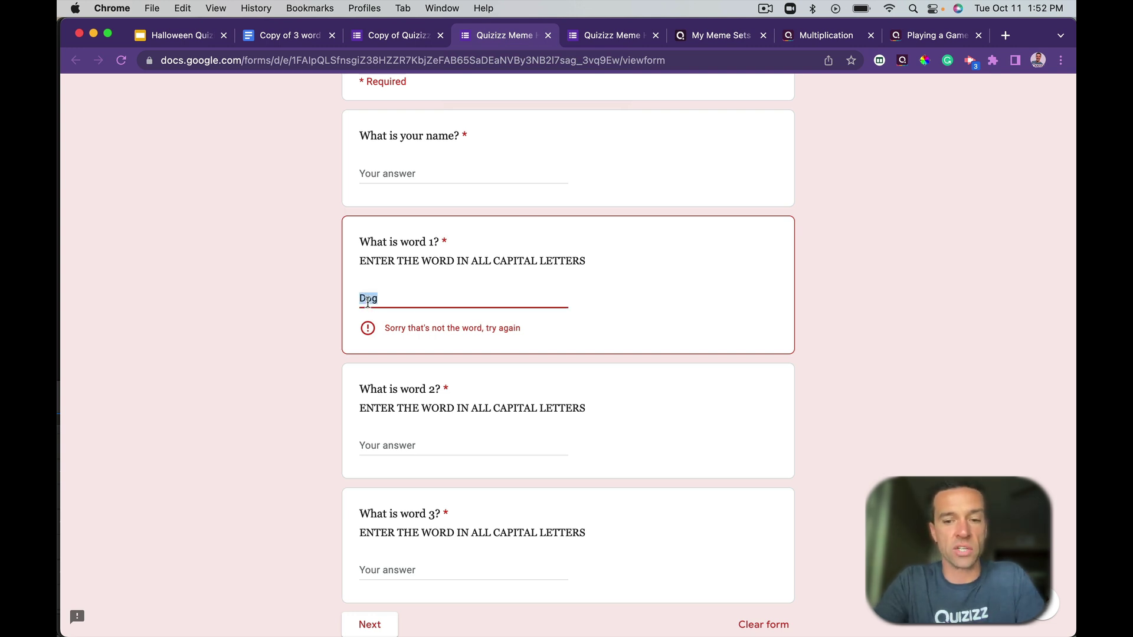
triple_click(514, 258)
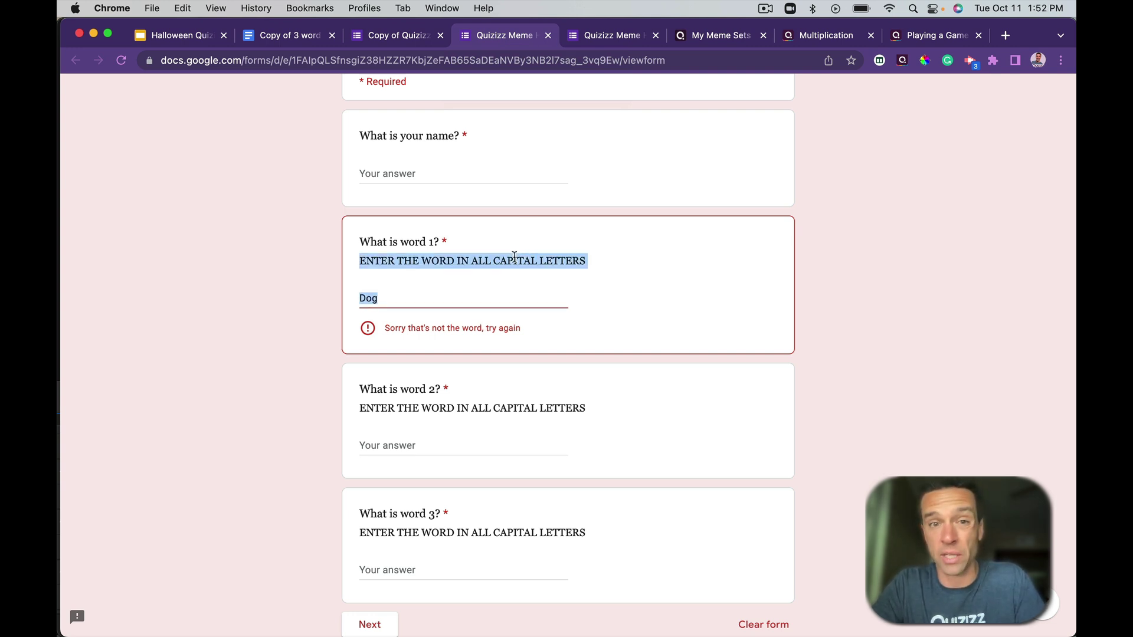
double_click(501, 261)
double_click(370, 299)
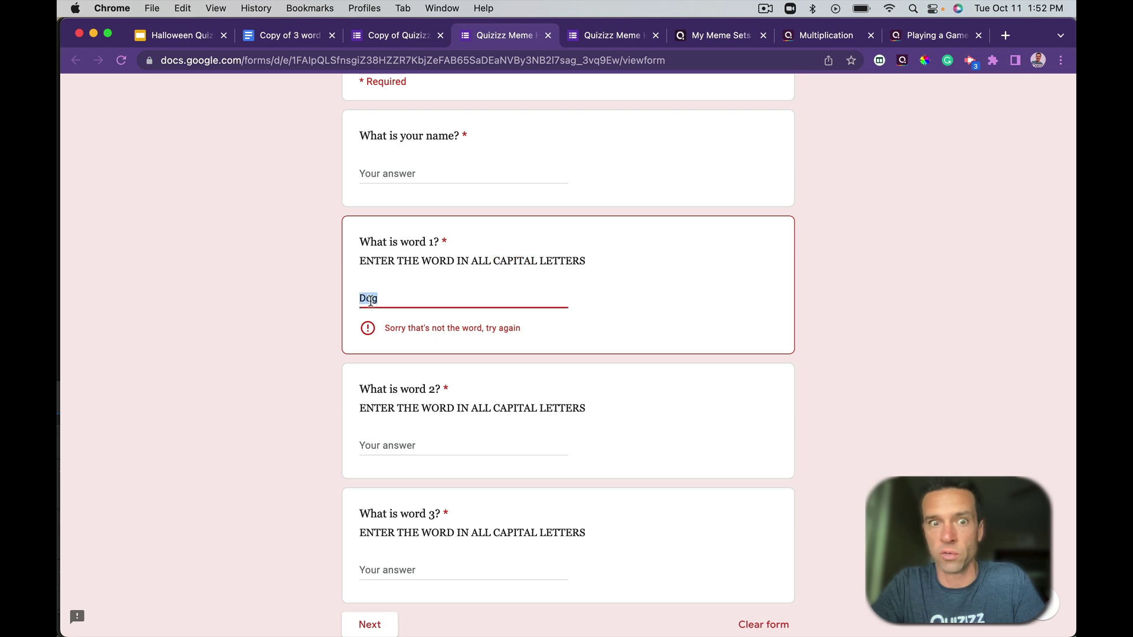
text(SP)
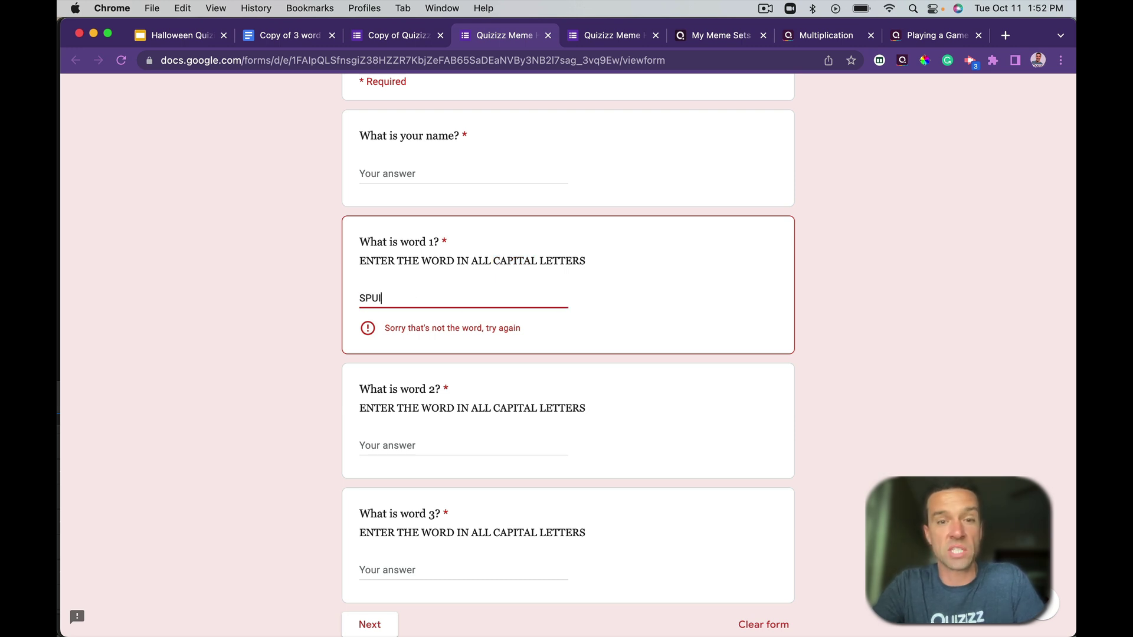
text(IDER)
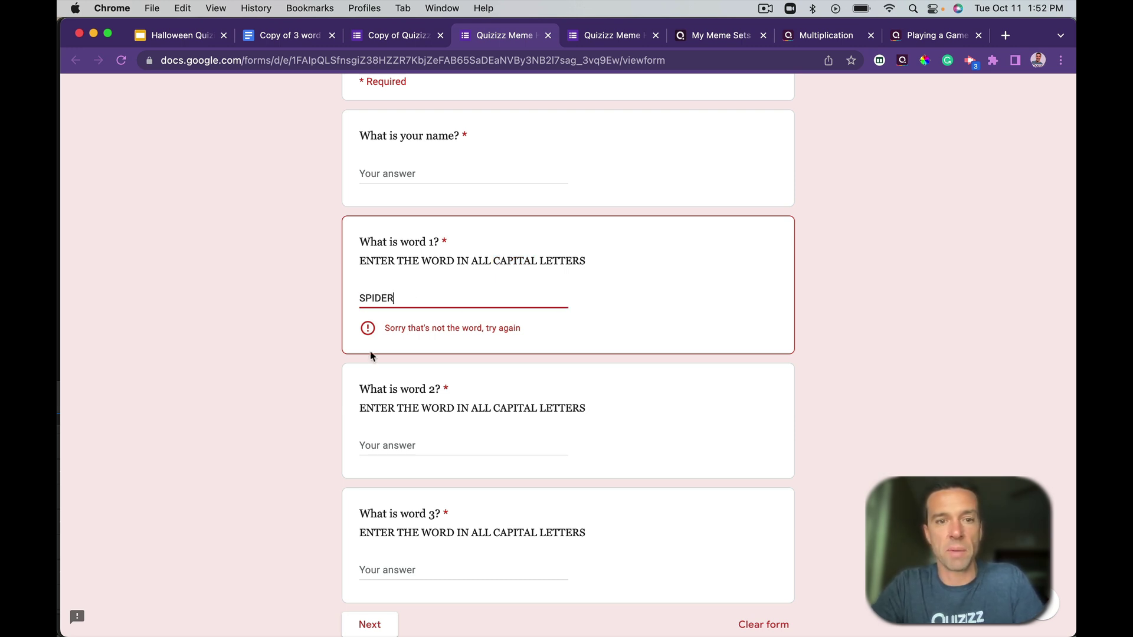
click(380, 436)
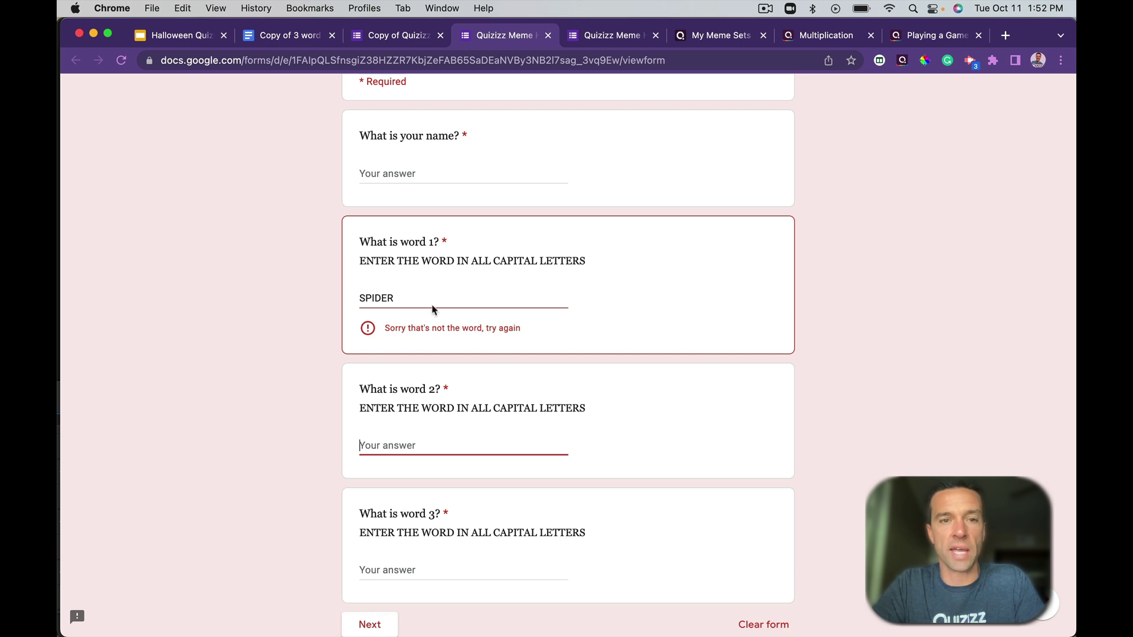
Complete the word 1 answer so that it reads SPIDERWEB
double_click(381, 298)
click(411, 296)
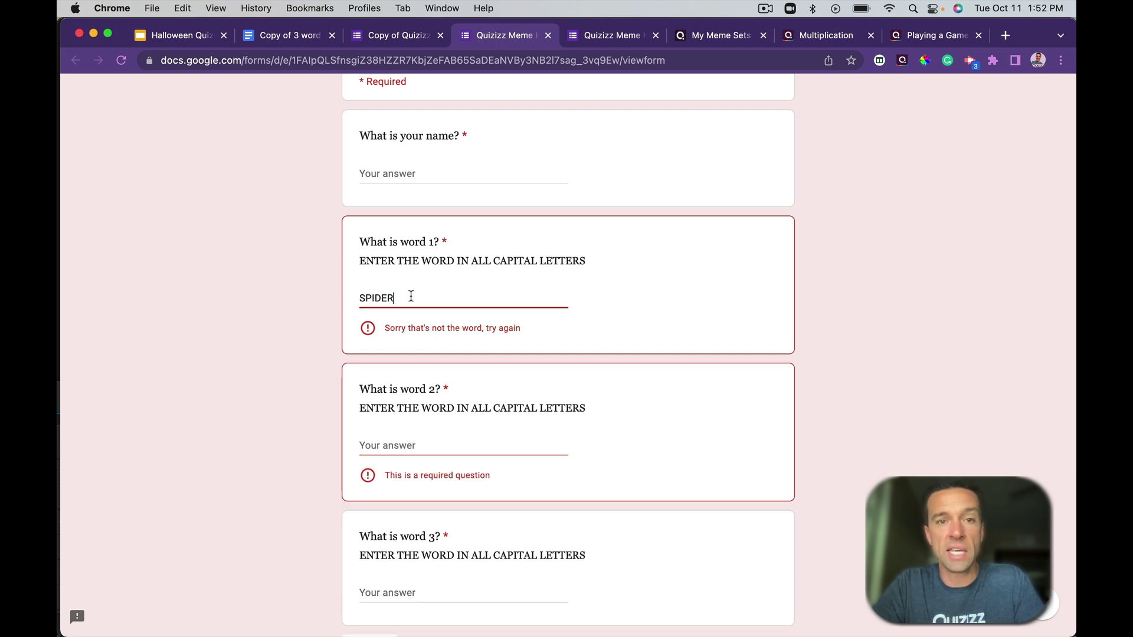
text(W)
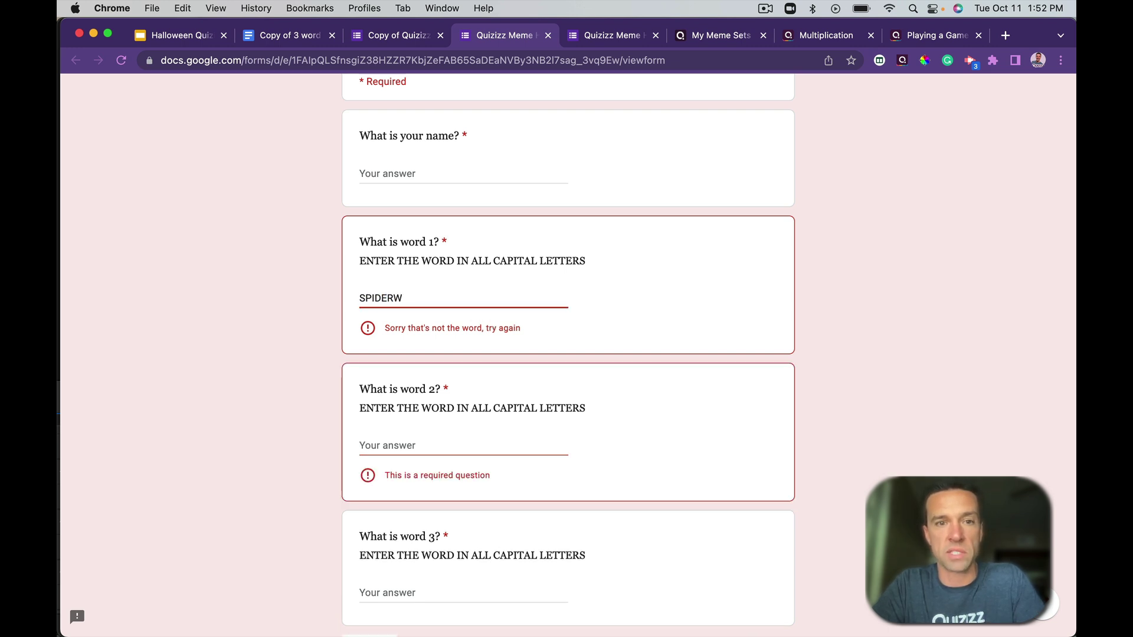
text(E)
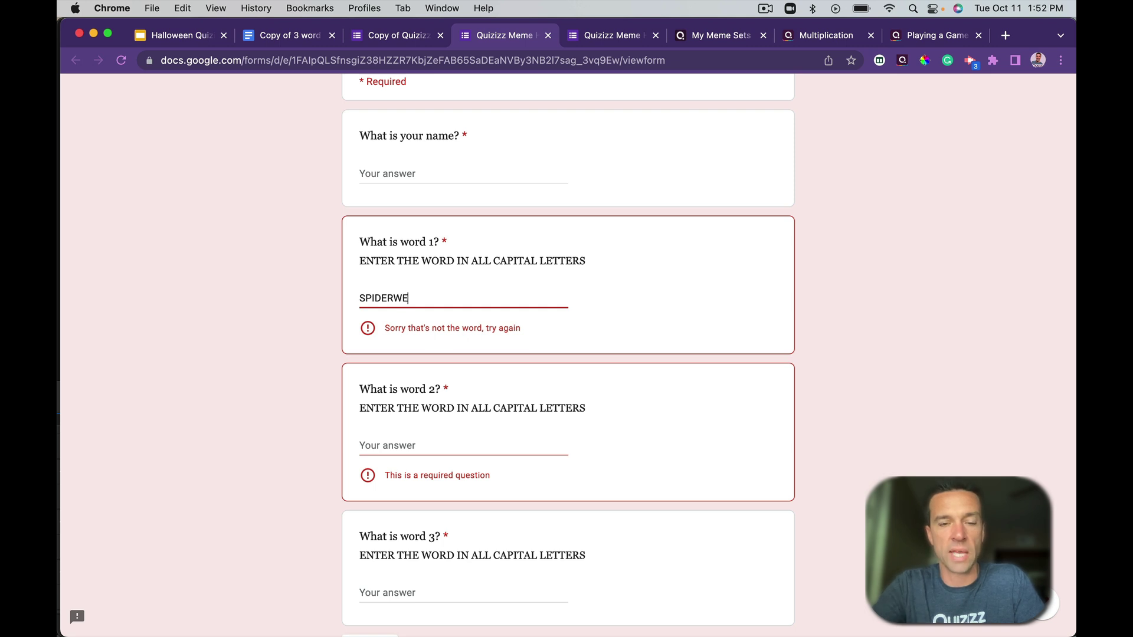
text(B)
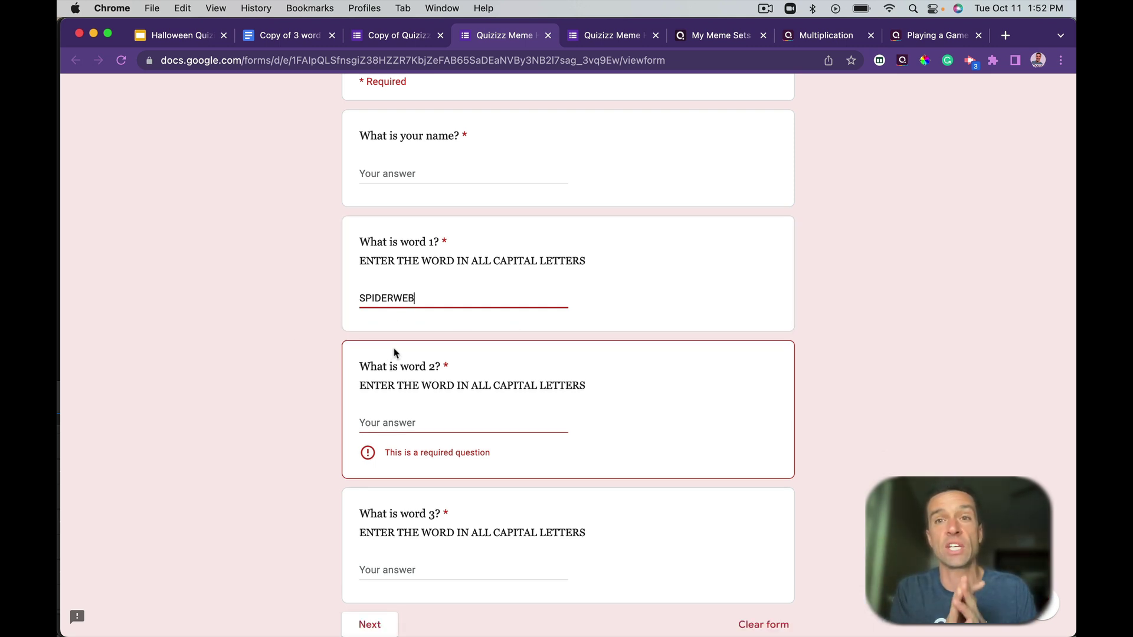
Try to continue to the form's next section with words 2 and 3 left blank
scroll(406, 419, down, 1)
click(400, 400)
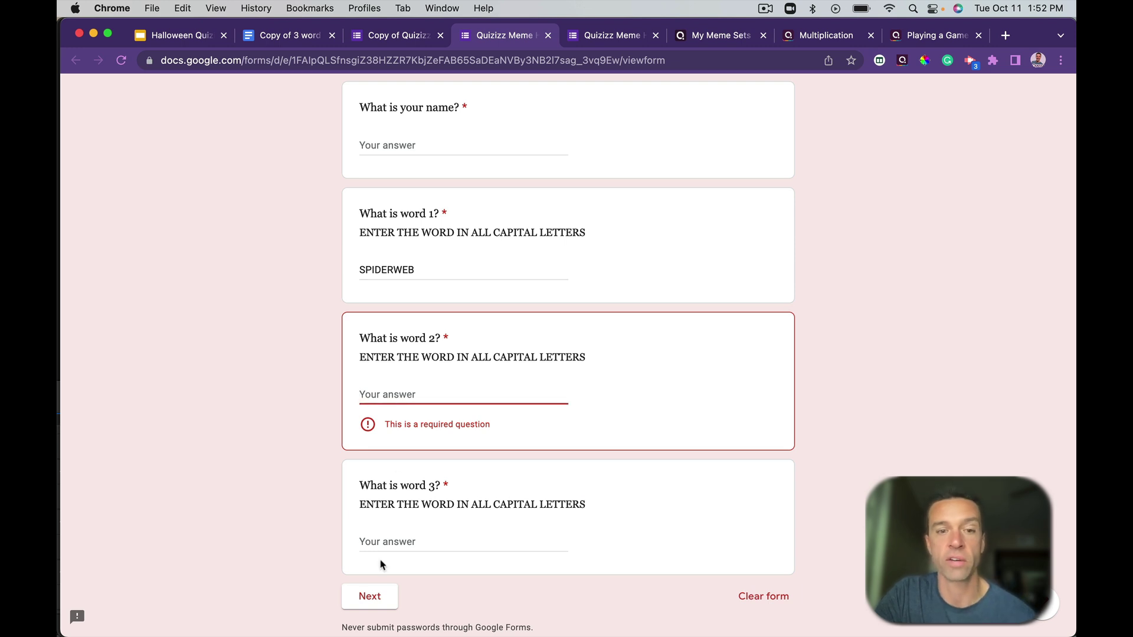
click(370, 595)
scroll(370, 590, down, 5)
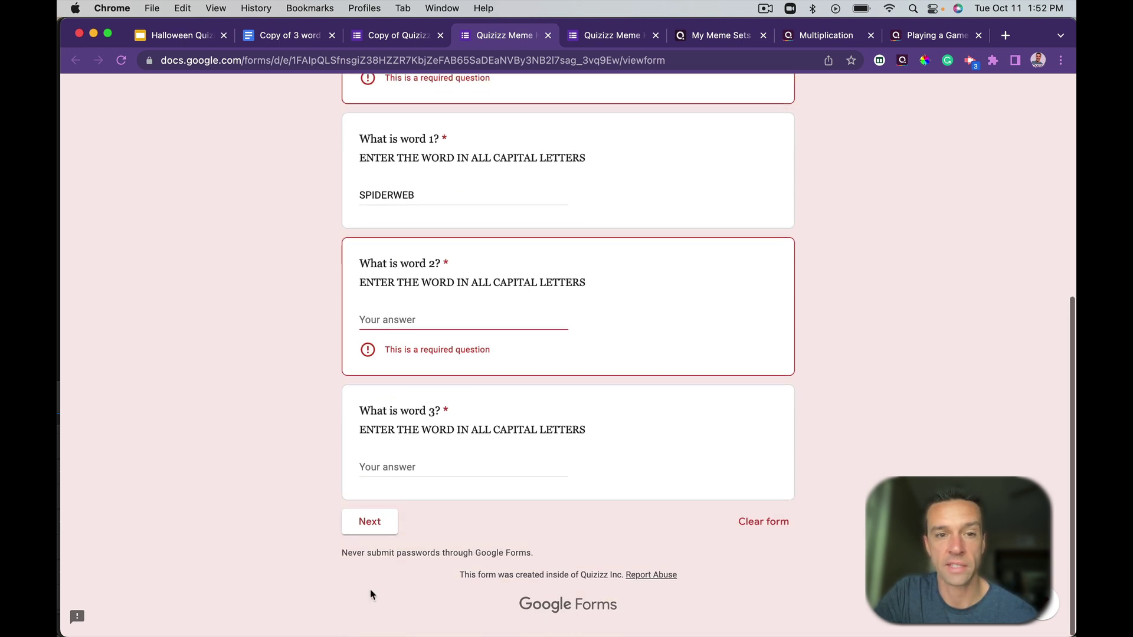